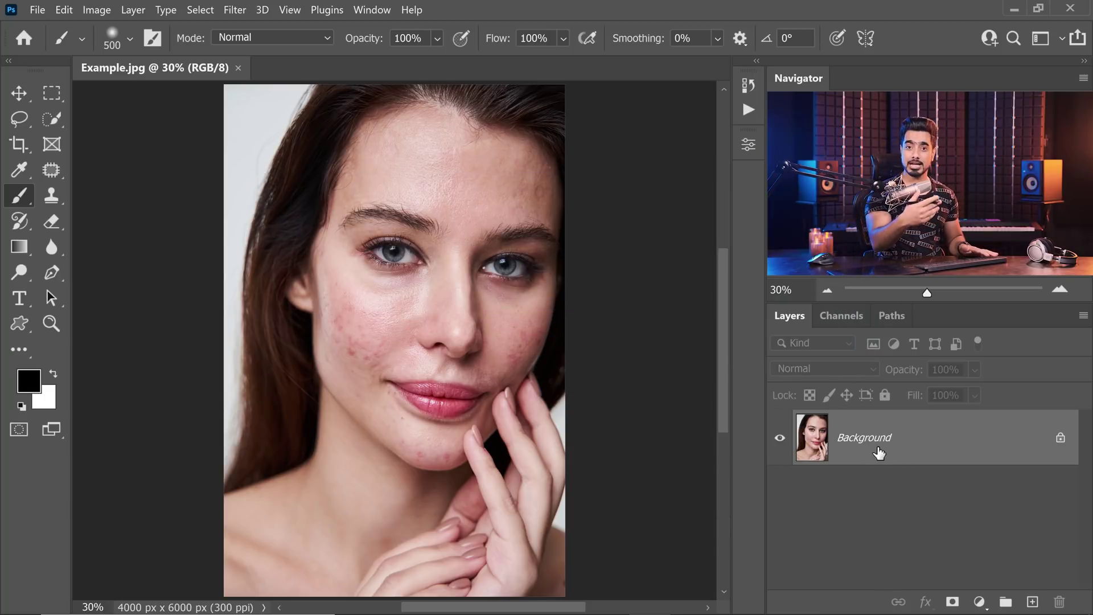
# Step: Duplicate the Background to Layer 1 and turn on Neural Filters Skin Smoothing
pyautogui.moveTo(880, 452); pyautogui.dragTo(878, 448)
pyautogui.hotkey('ctrl', 'j')
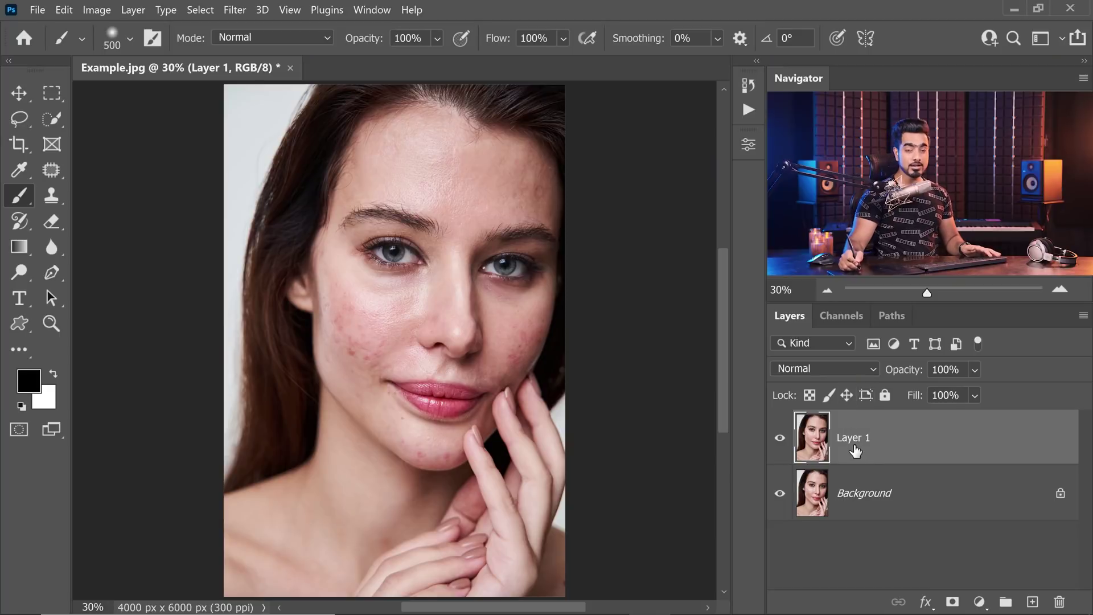
pyautogui.click(234, 10)
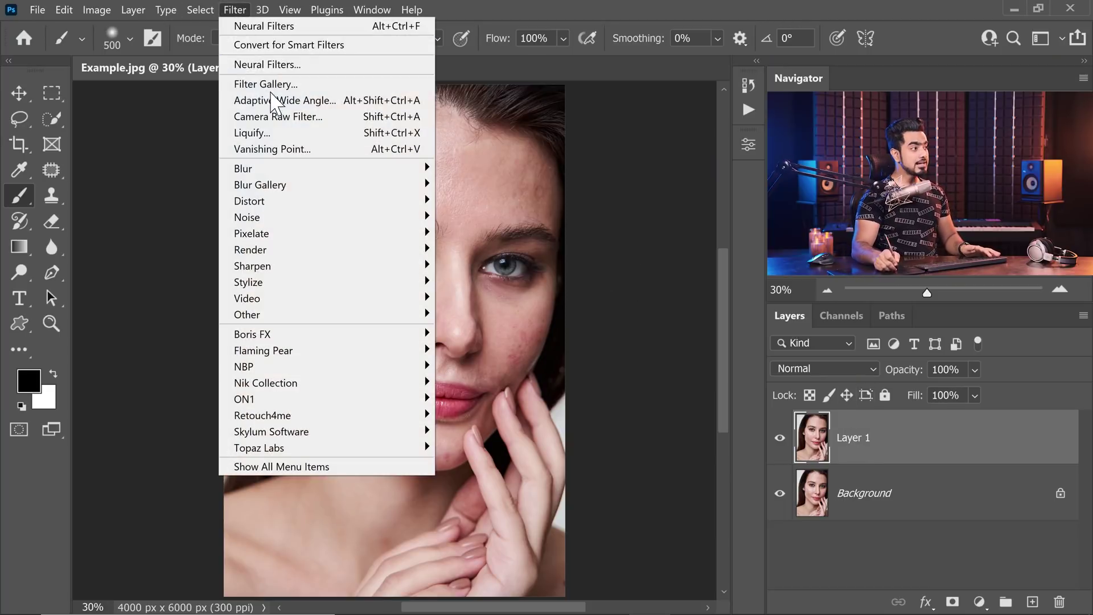
pyautogui.click(274, 65)
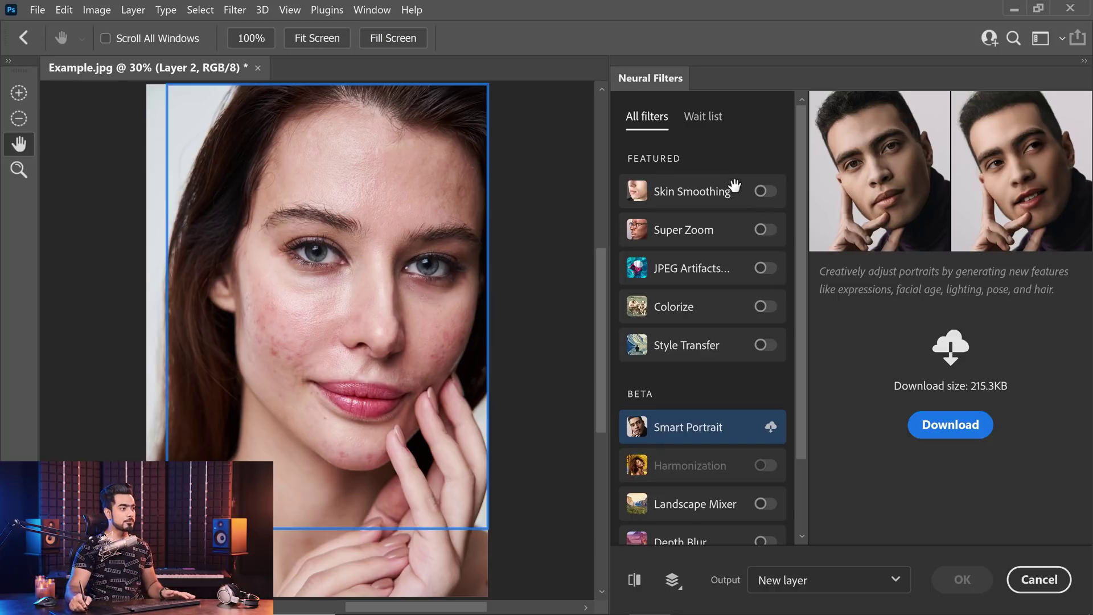
pyautogui.click(734, 188)
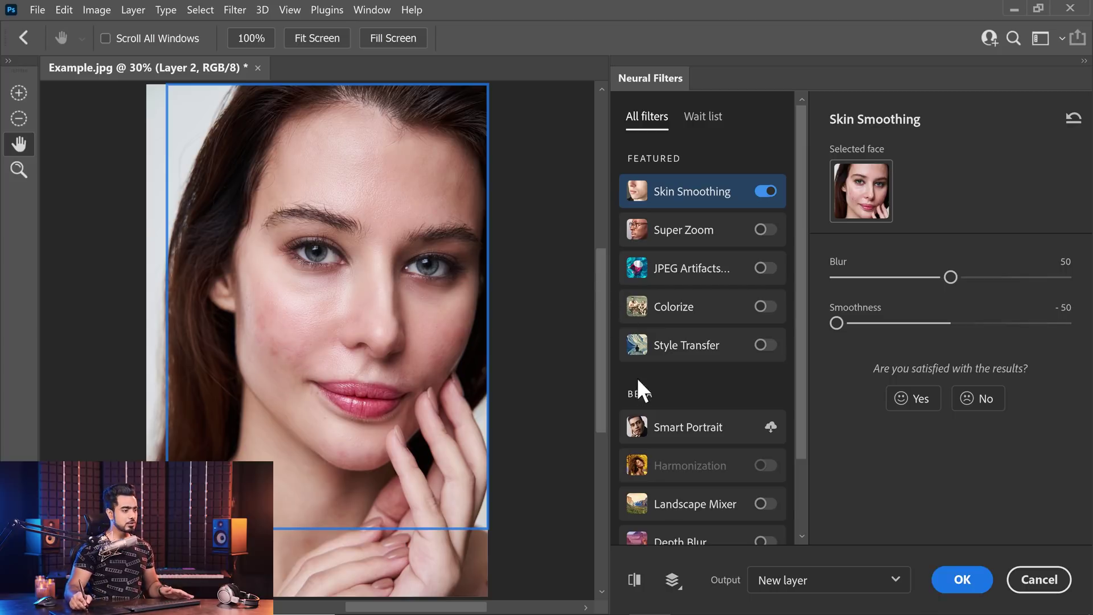
# Step: Compare the smoothed cheek at 100% against the original and raise Smoothness to +50
pyautogui.click(176, 204)
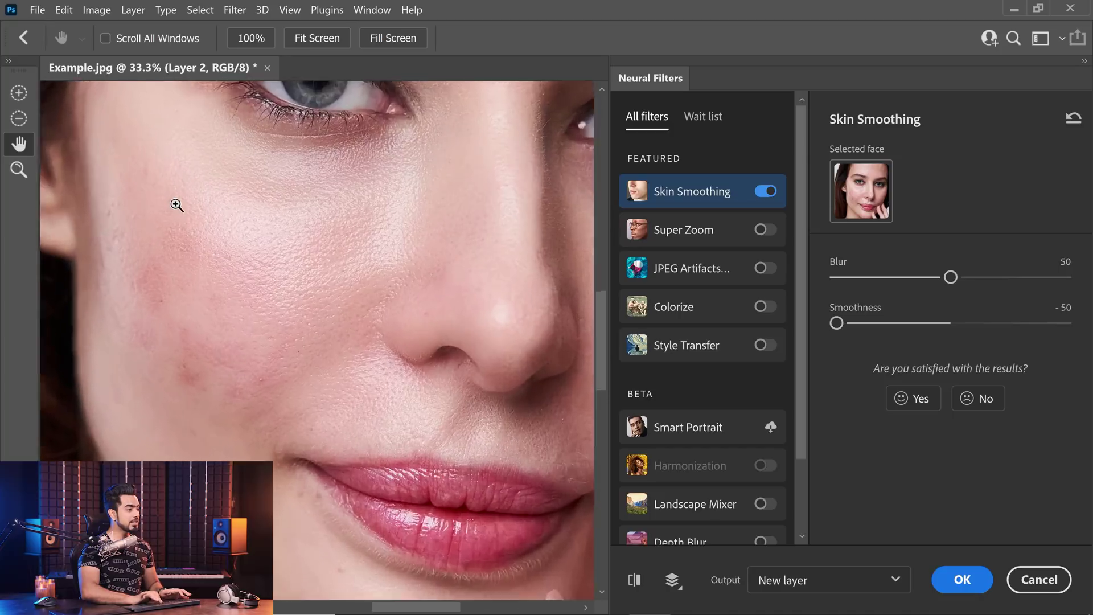
pyautogui.click(635, 581)
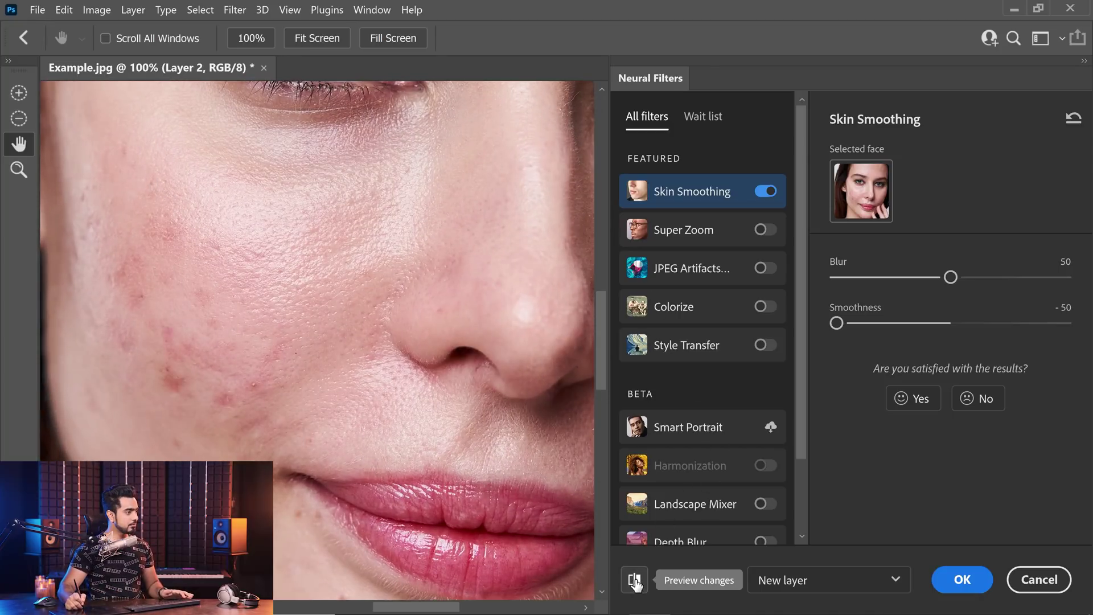
pyautogui.click(635, 581)
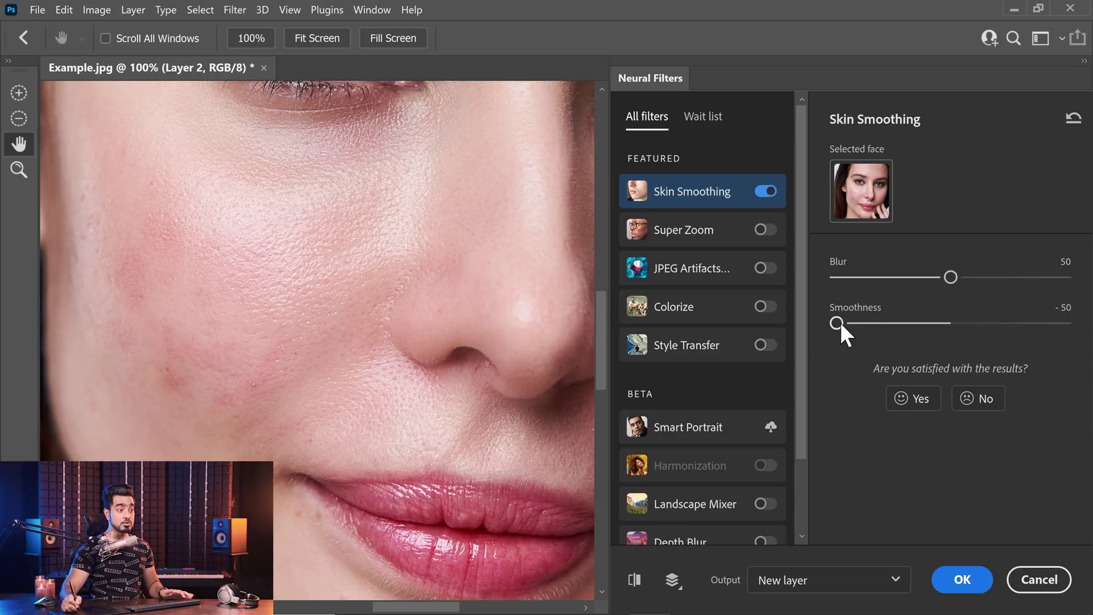
pyautogui.click(1065, 322)
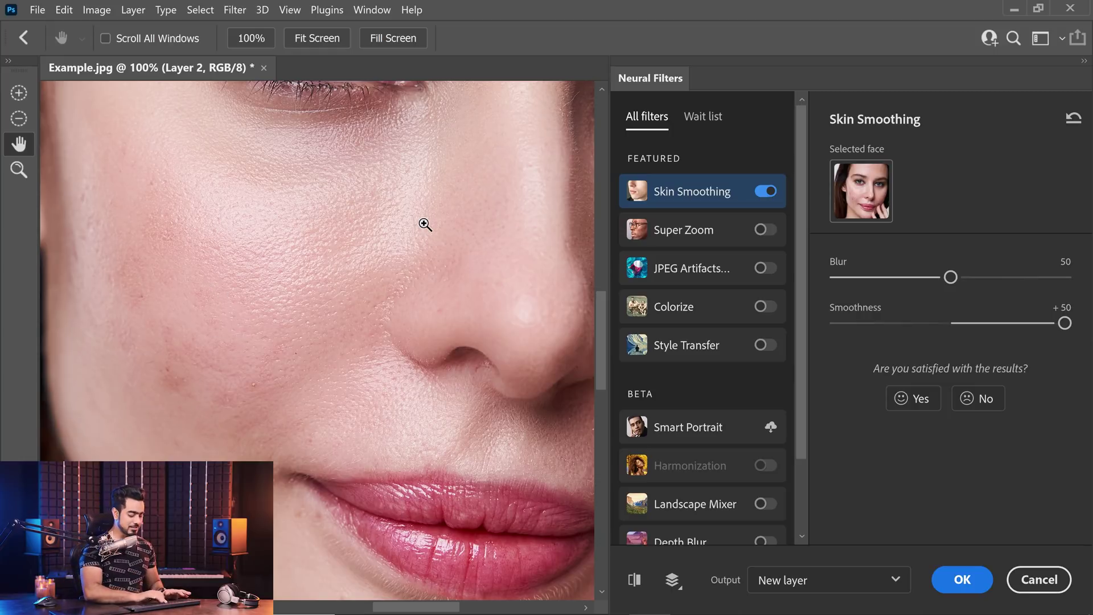
# Step: Test an extreme Blur amount, then set Blur back to about 50
pyautogui.hotkey('ctrl', '-')
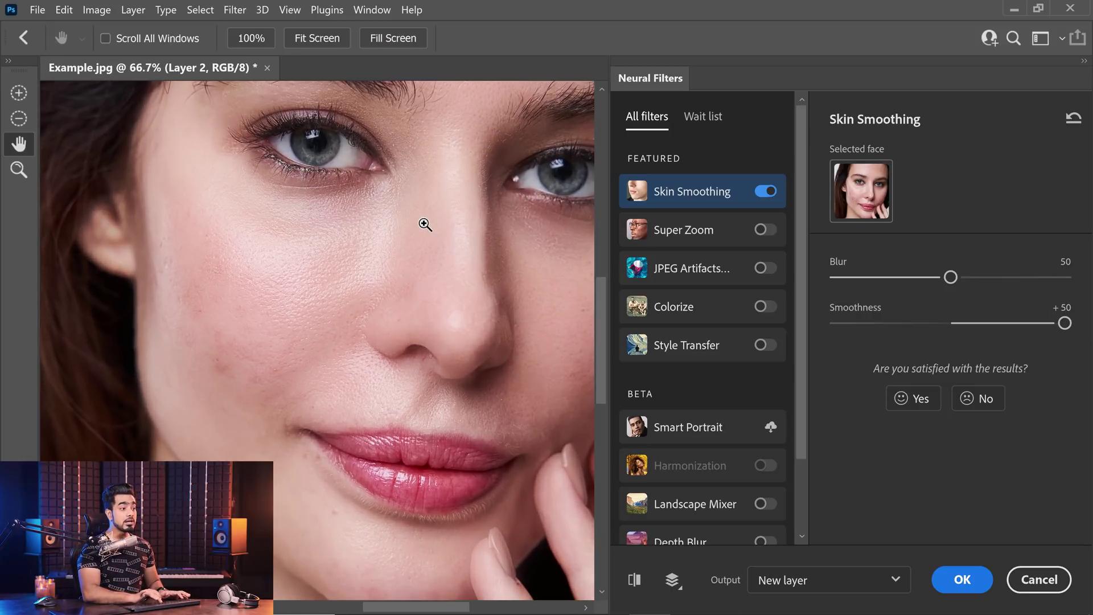
pyautogui.hotkey('ctrl', '+')
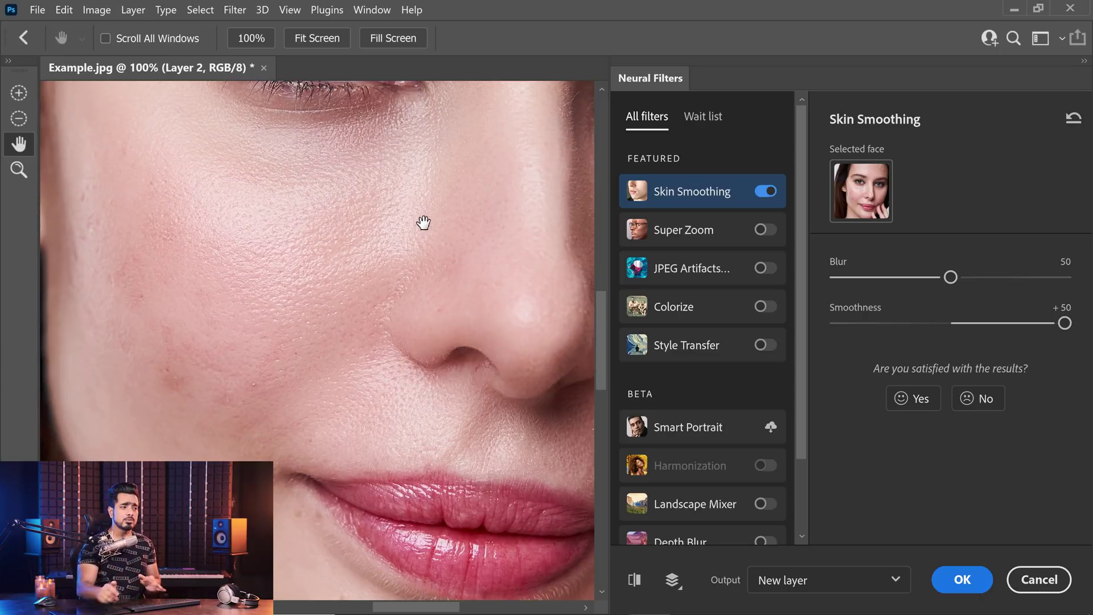
pyautogui.moveTo(918, 278); pyautogui.dragTo(833, 278)
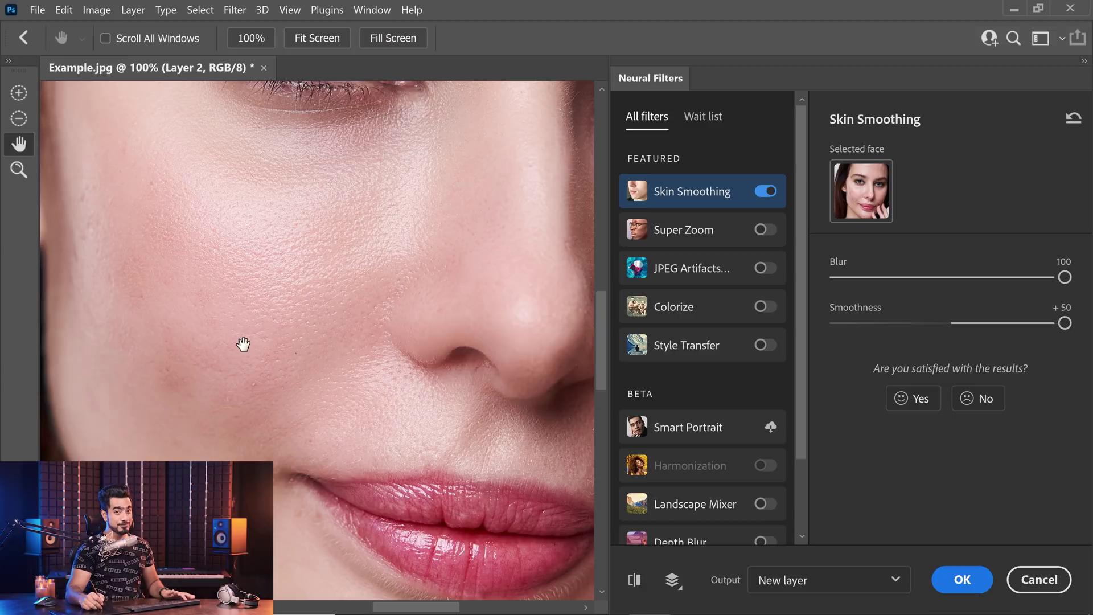
pyautogui.click(946, 277)
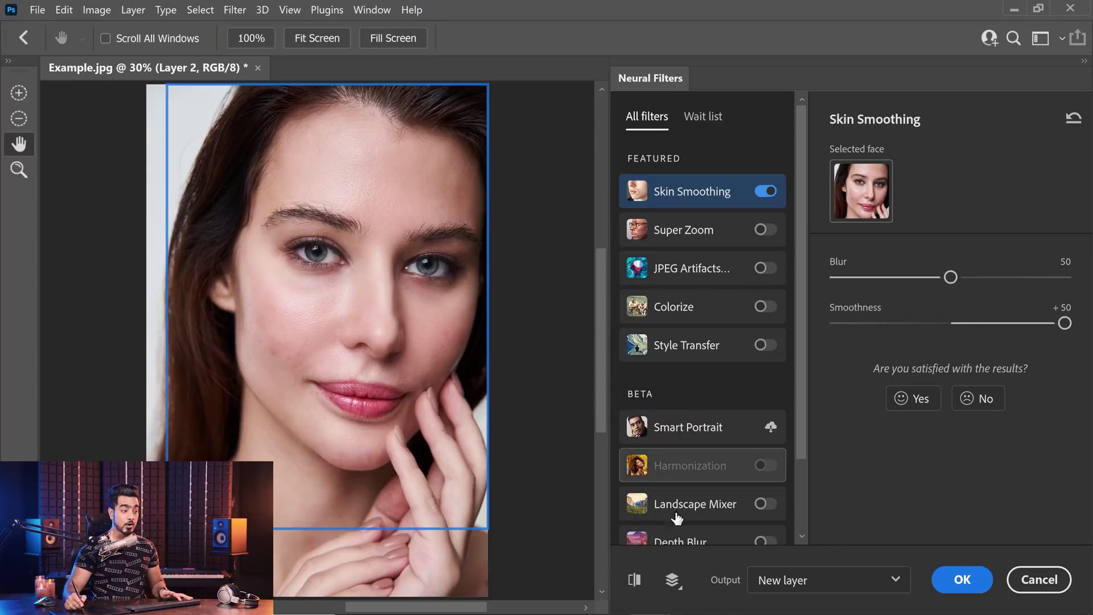
# Step: Set Output to Smart filter and apply Skin Smoothing to Layer 1
pyautogui.click(808, 593)
pyautogui.click(806, 578)
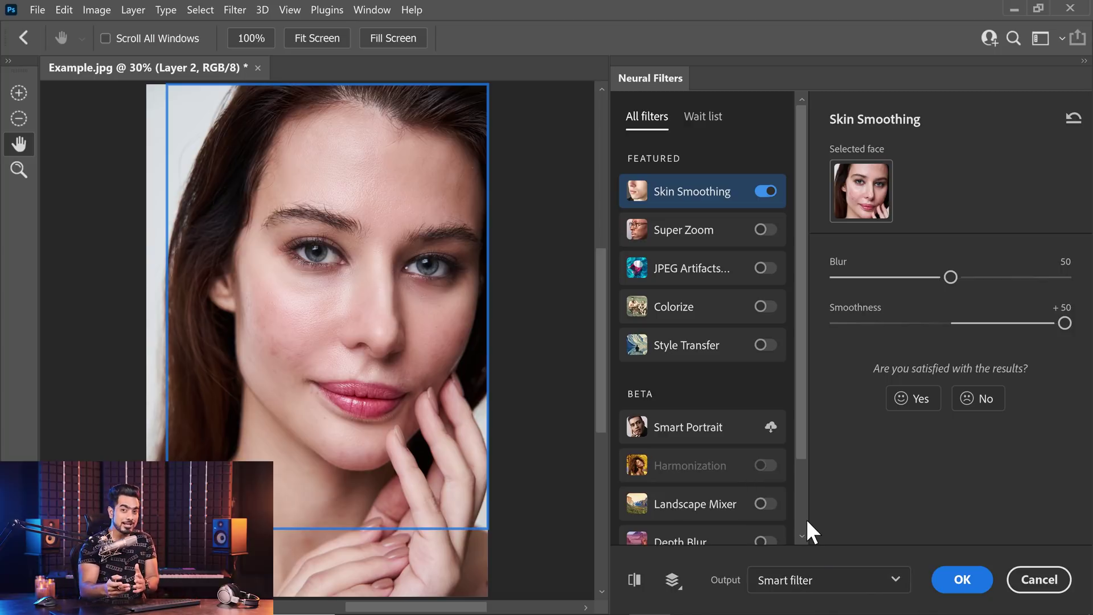
pyautogui.click(960, 581)
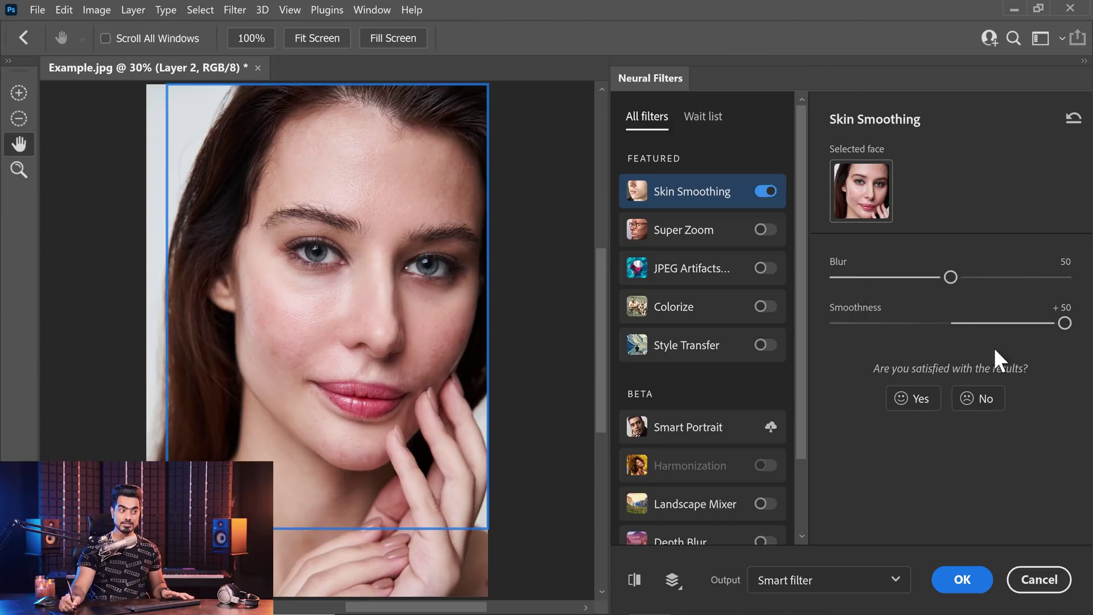
pyautogui.click(963, 580)
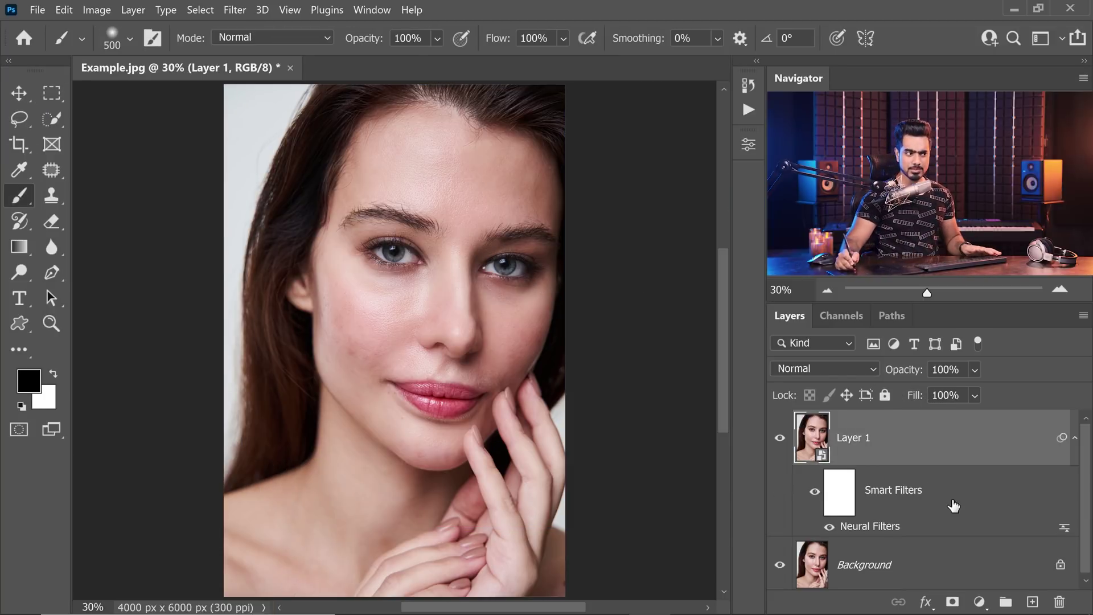
# Step: Collapse Layer 1's Smart Filters rows and add a black hide-all layer mask
pyautogui.click(1075, 439)
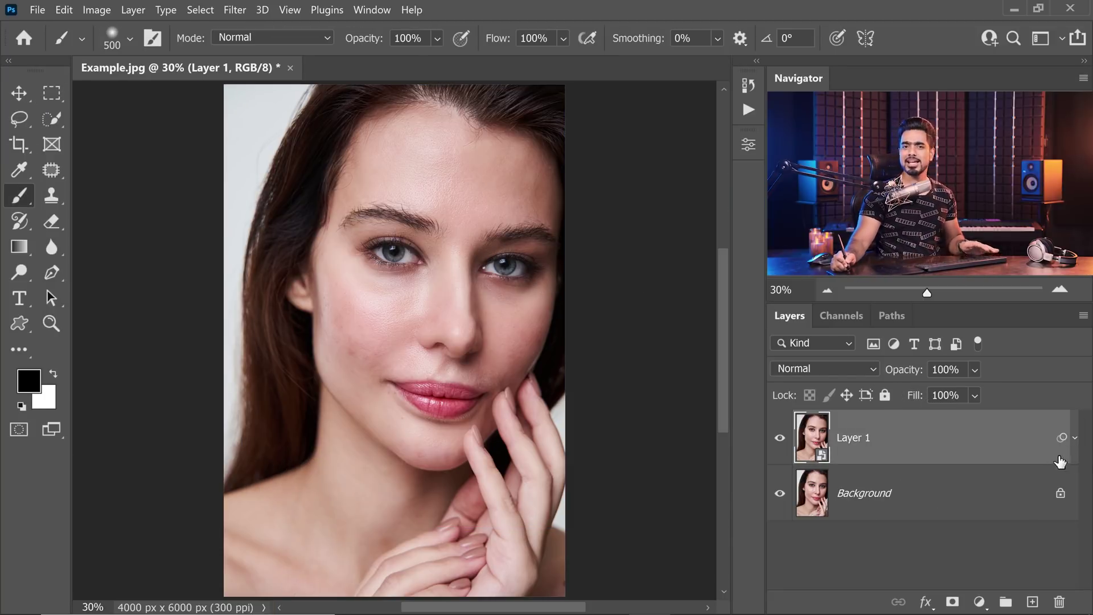
pyautogui.click(1075, 439)
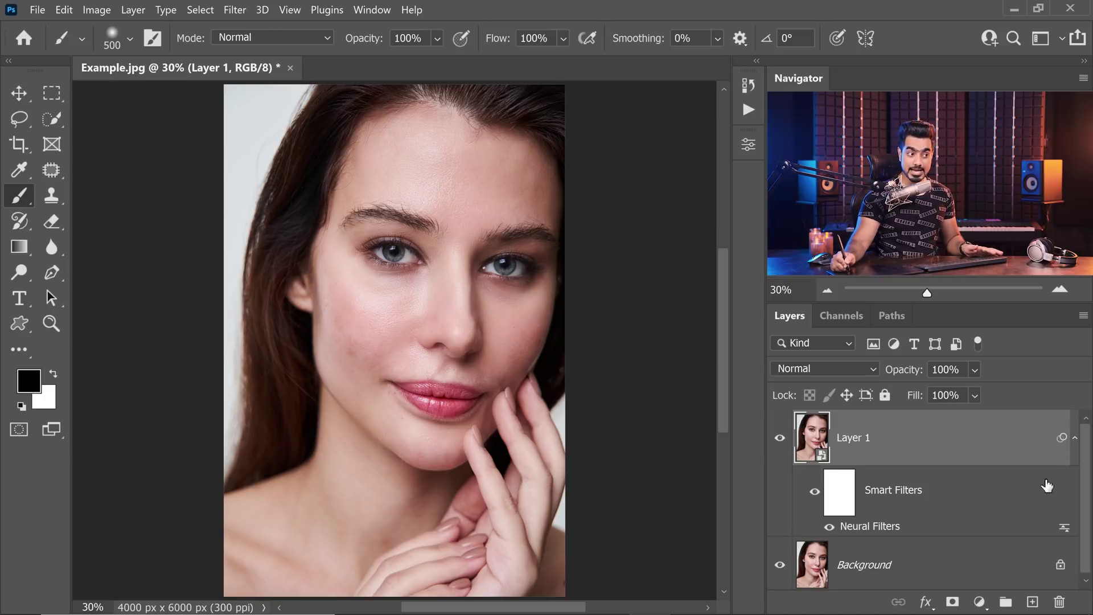
pyautogui.click(1076, 439)
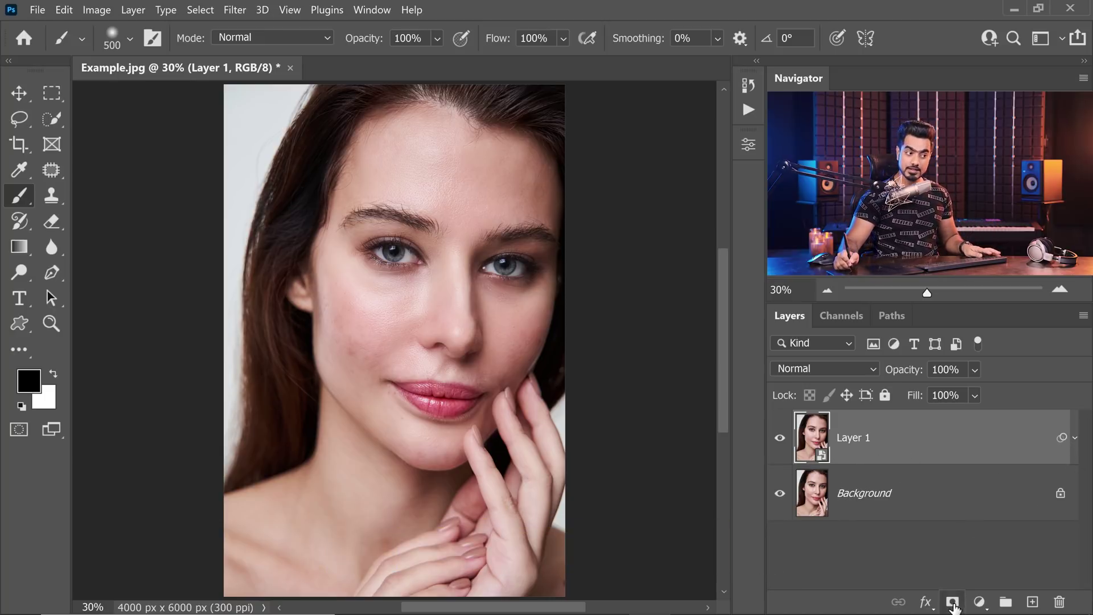
pyautogui.keyDown('alt'); pyautogui.click(954, 602); pyautogui.keyUp('alt')
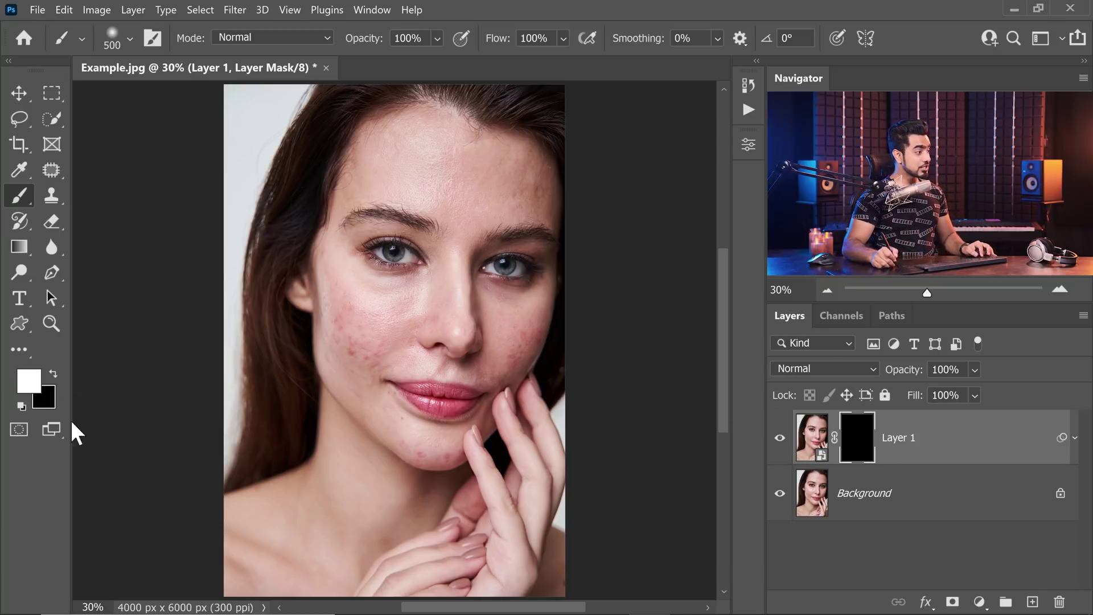
# Step: Paint white on Layer 1's mask over the left cheek to reveal the smoothing
pyautogui.moveTo(335, 330)
pyautogui.mouseDown()
pyautogui.moveTo(366, 317)
pyautogui.moveTo(340, 288)
pyautogui.mouseUp()
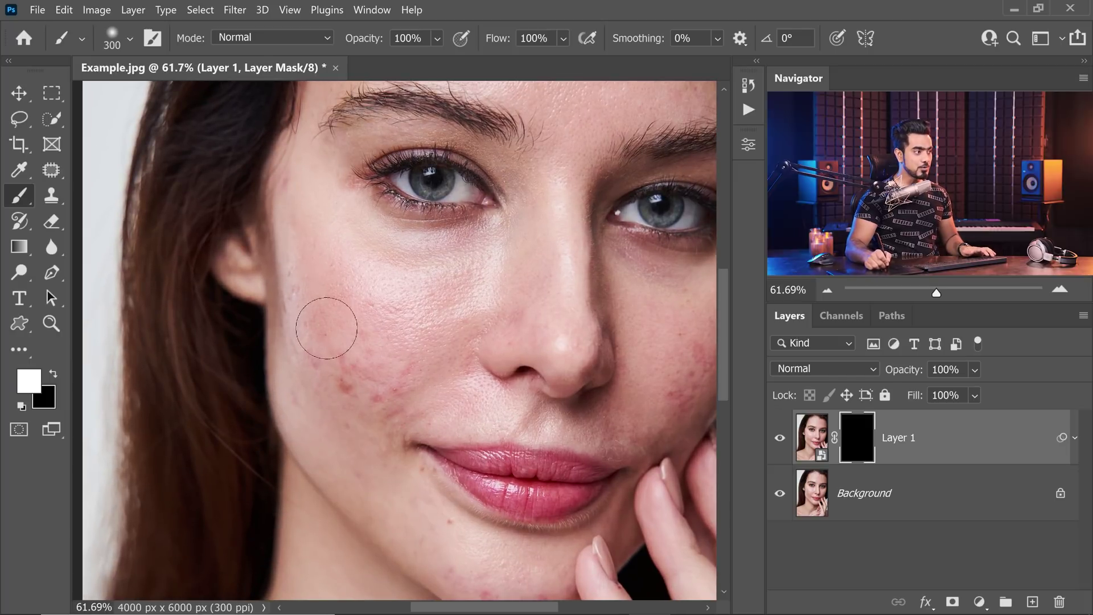
pyautogui.moveTo(365, 343); pyautogui.dragTo(335, 334)
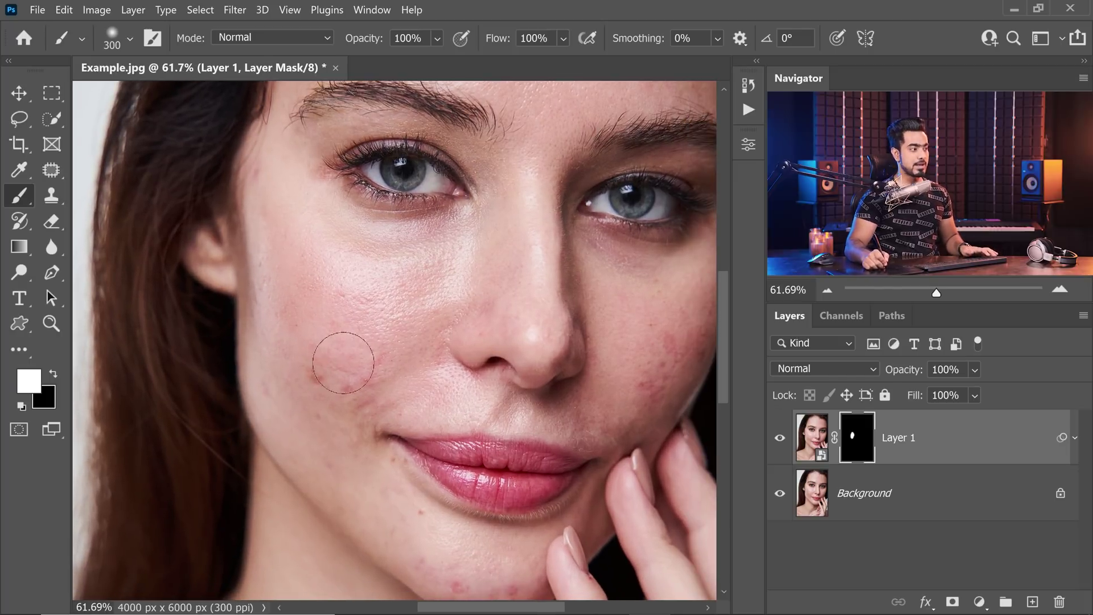
pyautogui.moveTo(283, 408); pyautogui.dragTo(263, 403)
pyautogui.moveTo(307, 327); pyautogui.dragTo(274, 323)
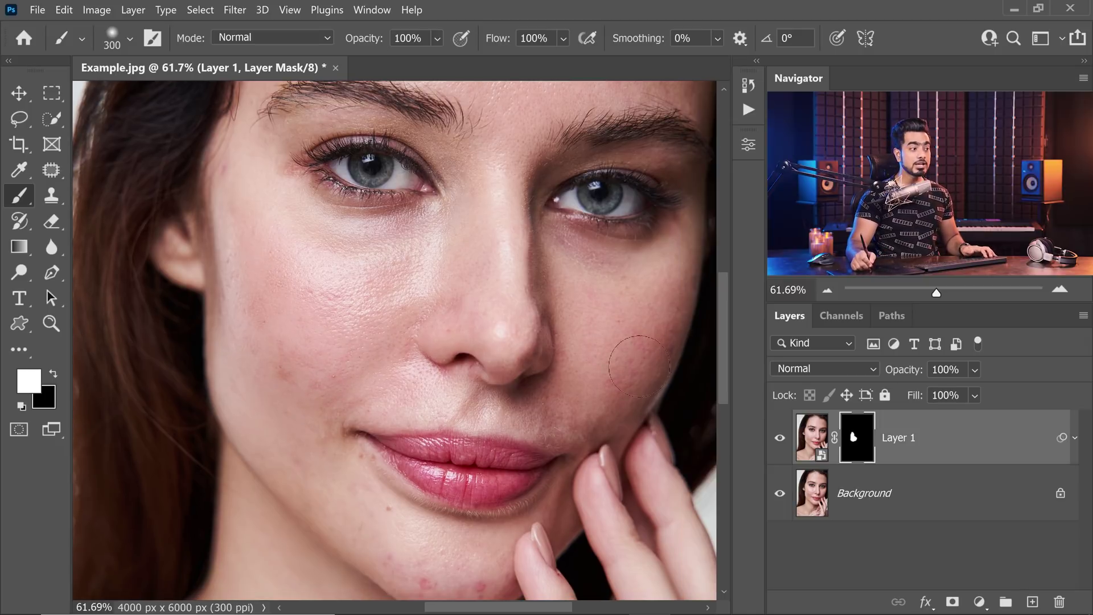
pyautogui.press(']')
# Step: Reveal the smoothing across the forehead with a larger brush, then compare with the original
pyautogui.moveTo(537, 412)
pyautogui.mouseDown()
pyautogui.moveTo(410, 452)
pyautogui.moveTo(476, 244)
pyautogui.mouseUp()
pyautogui.scroll(1, 565, 167)
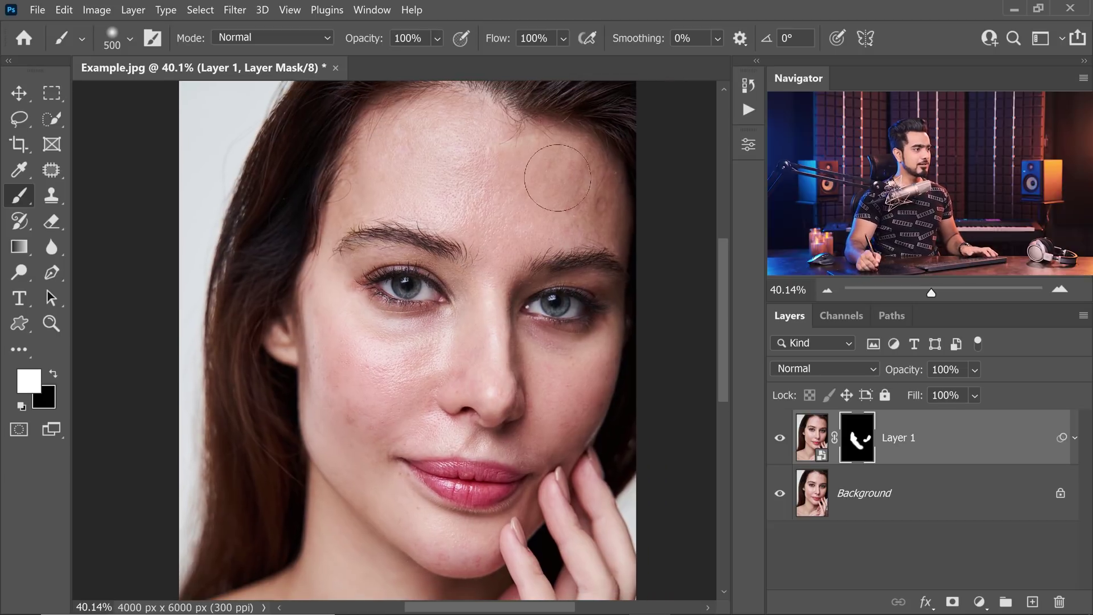
pyautogui.moveTo(590, 212)
pyautogui.mouseDown()
pyautogui.moveTo(470, 181)
pyautogui.moveTo(484, 158)
pyautogui.moveTo(459, 157)
pyautogui.moveTo(466, 218)
pyautogui.moveTo(499, 229)
pyautogui.moveTo(396, 193)
pyautogui.moveTo(387, 145)
pyautogui.moveTo(429, 132)
pyautogui.moveTo(378, 190)
pyautogui.mouseUp()
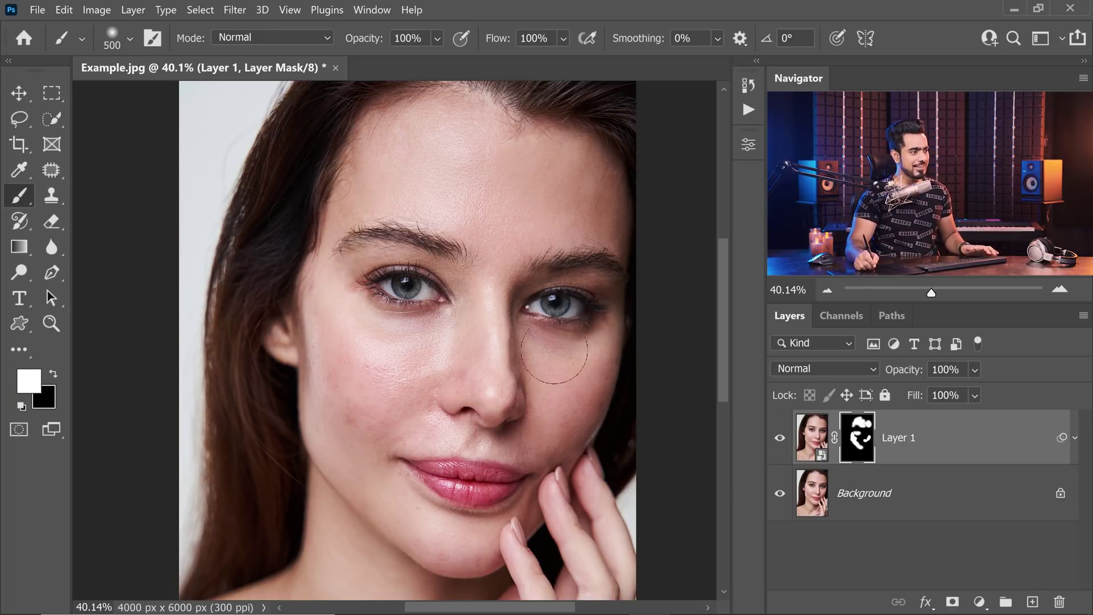
pyautogui.moveTo(414, 397); pyautogui.dragTo(490, 345)
pyautogui.keyDown('alt'); pyautogui.click(778, 496); pyautogui.keyUp('alt')
pyautogui.keyDown('alt'); pyautogui.click(780, 498); pyautogui.keyUp('alt')
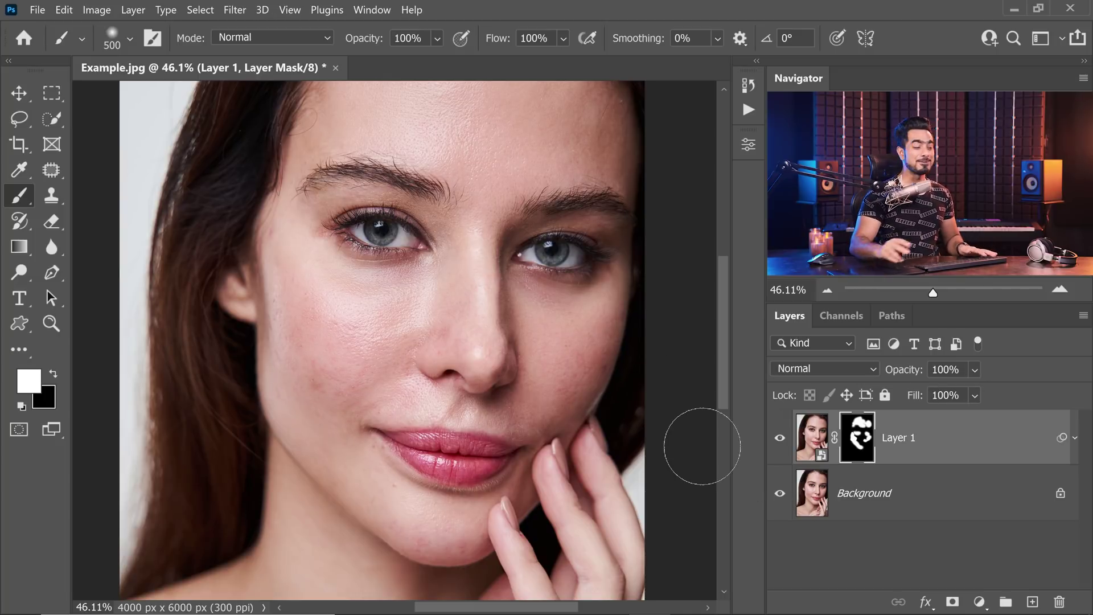
pyautogui.scroll(6, 311, 399)
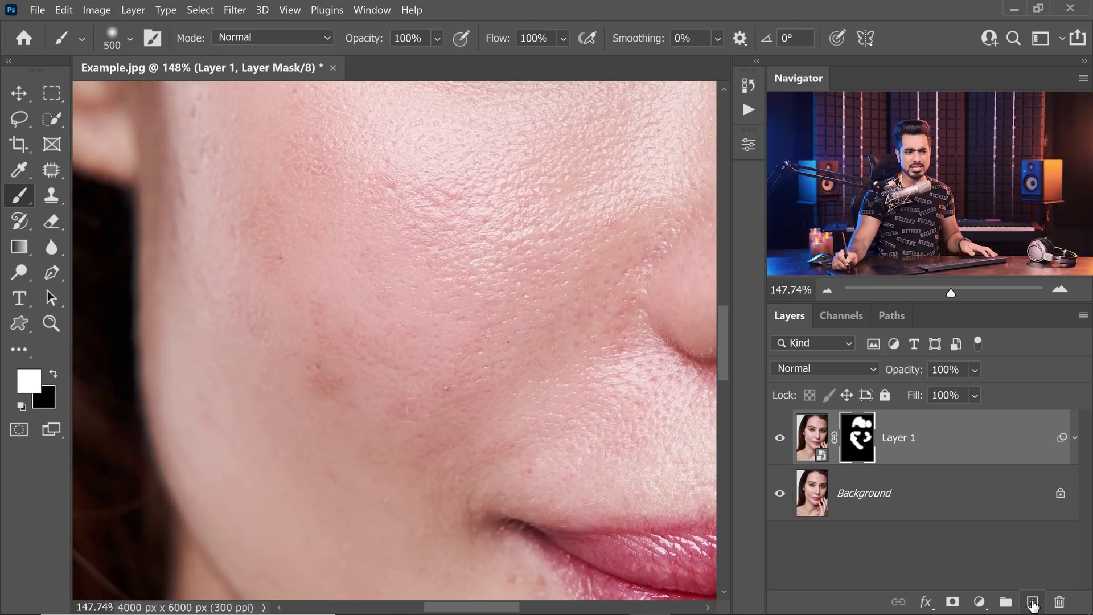
# Step: Add an empty Layer 2 and select the Healing Brush at blemish size
pyautogui.click(1032, 602)
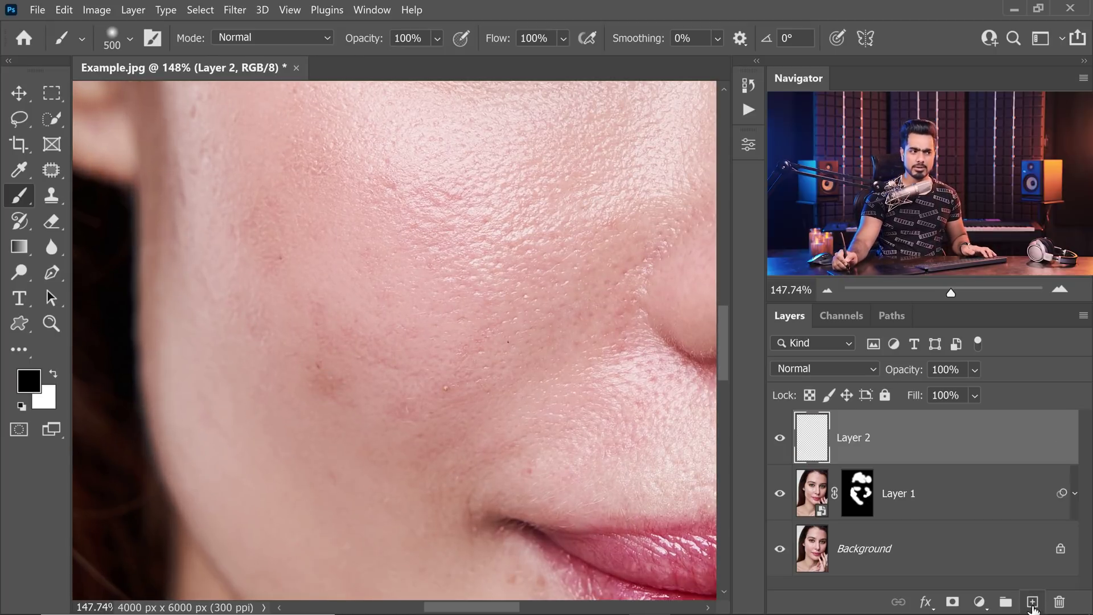
pyautogui.click(51, 169)
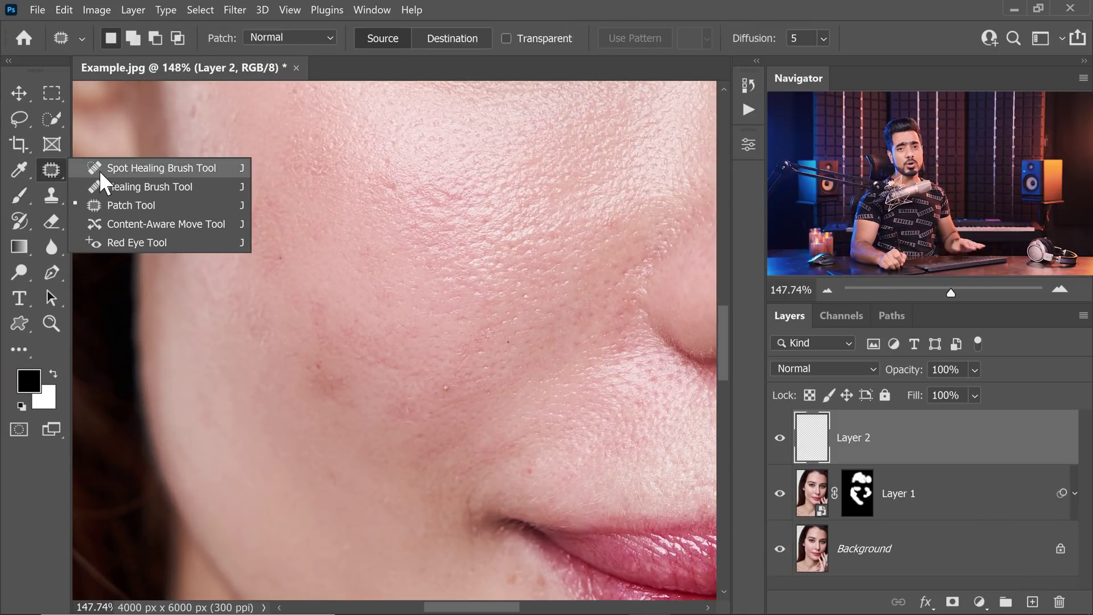
pyautogui.click(124, 187)
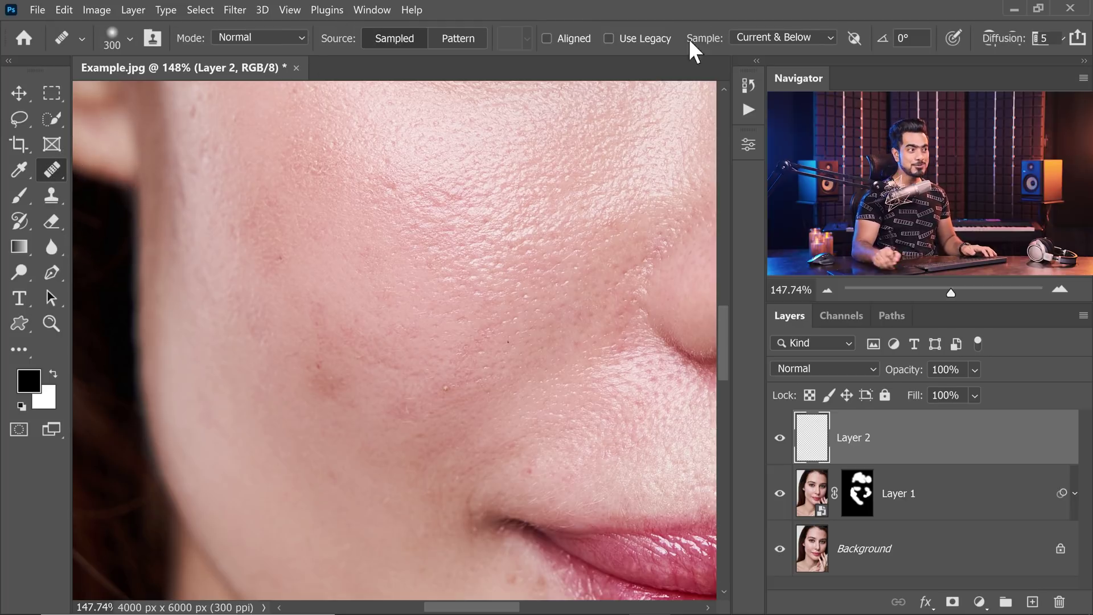
pyautogui.press('[')
pyautogui.press('[')
pyautogui.press('[')
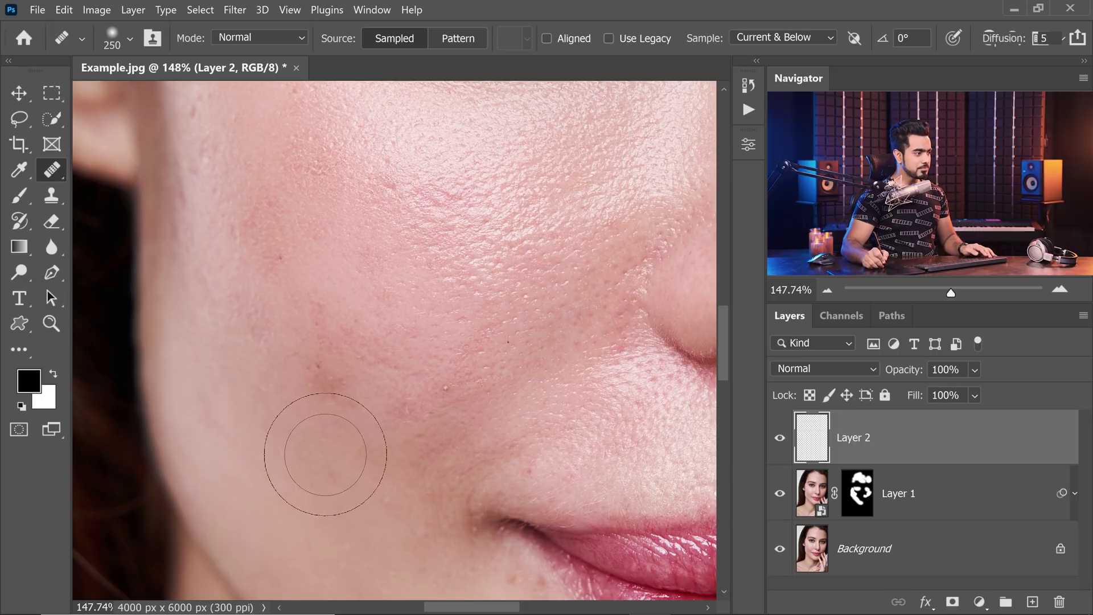
# Step: Sample clean cheek skin, heal the remaining blemish, and fit the portrait on screen
pyautogui.press('alt')
pyautogui.keyDown('alt'); pyautogui.click(330, 429); pyautogui.keyUp('alt')
pyautogui.press('[')
pyautogui.press('[')
pyautogui.press('[')
pyautogui.press('[')
pyautogui.press('[')
pyautogui.press('[')
pyautogui.press('[')
pyautogui.moveTo(319, 379)
pyautogui.mouseDown()
pyautogui.moveTo(330, 383)
pyautogui.moveTo(316, 376)
pyautogui.mouseUp()
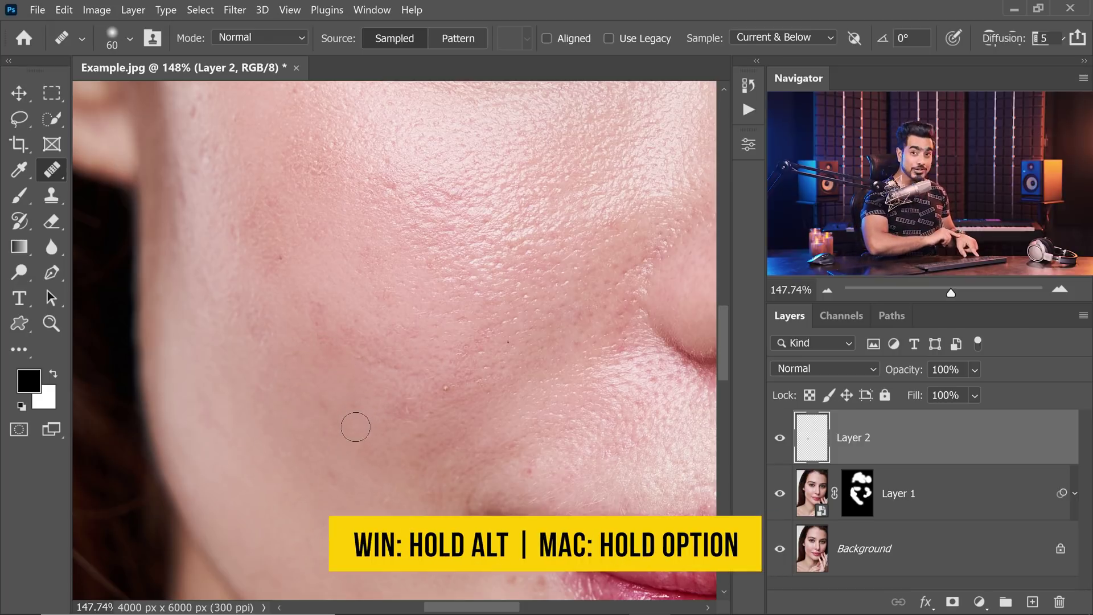
pyautogui.press('alt')
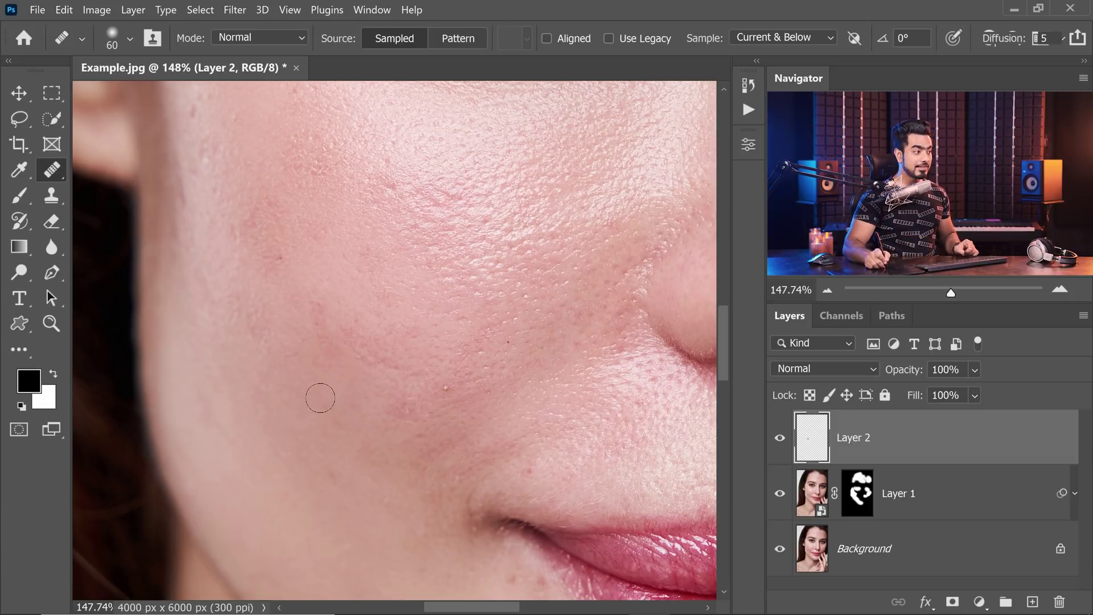
pyautogui.hotkey('ctrl', '0')
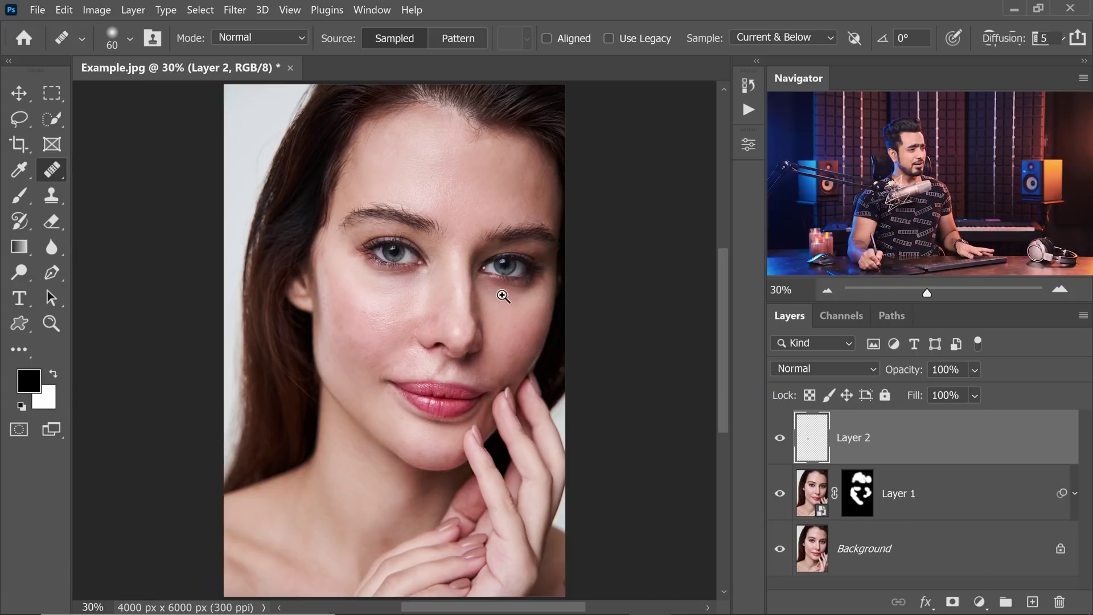
pyautogui.moveTo(501, 297); pyautogui.dragTo(519, 307)
pyautogui.hotkey('ctrl', '0')
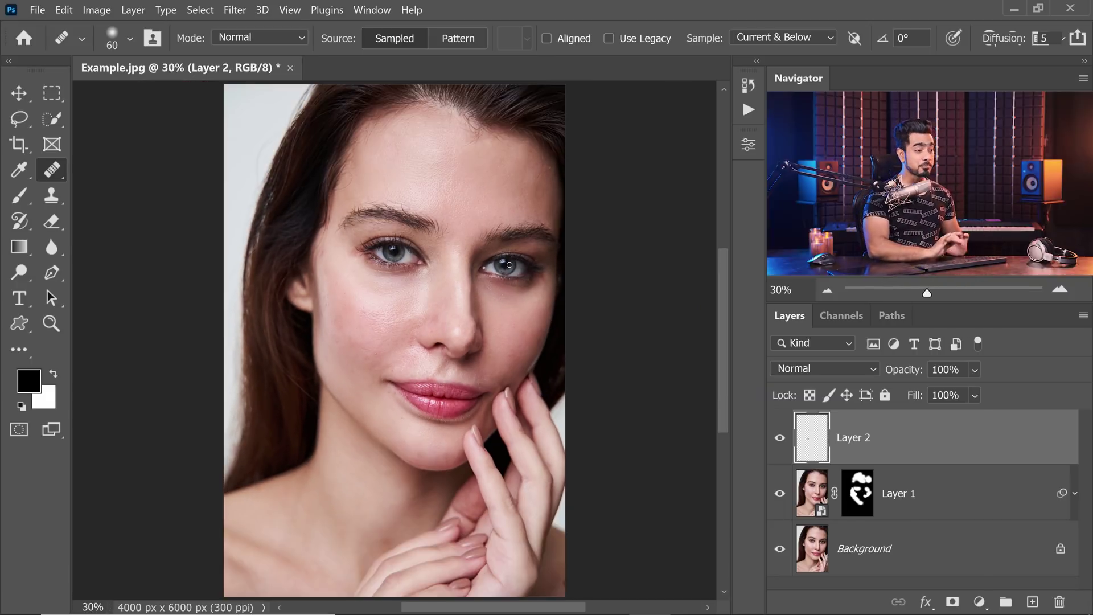
# Step: Delete Layer 1 and Layer 2 and bring up the Actions panel
pyautogui.keyDown('shift'); pyautogui.click(1003, 499); pyautogui.keyUp('shift')
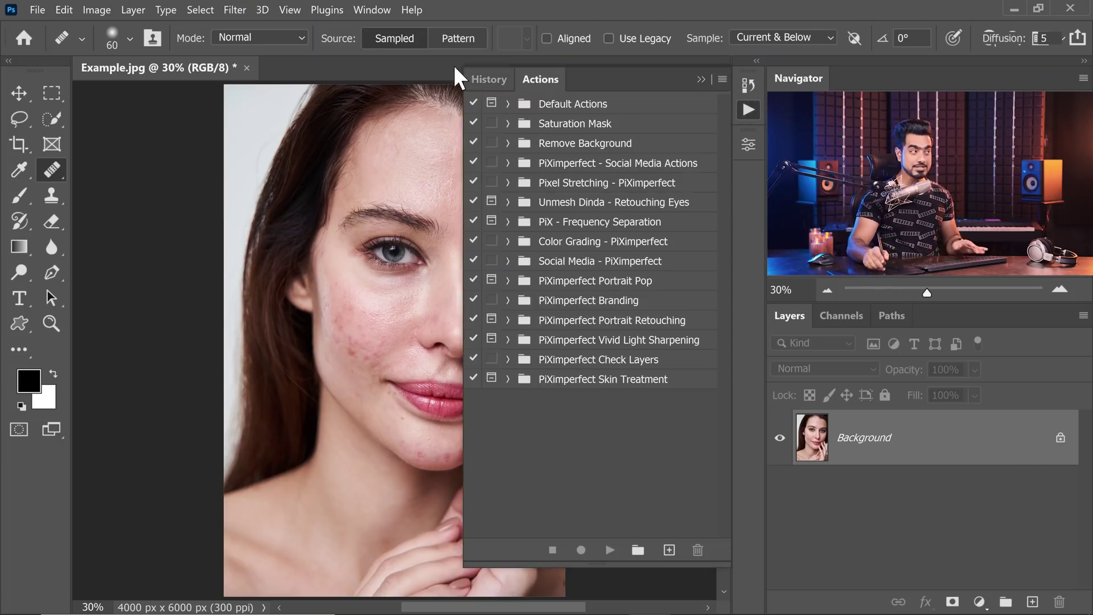
pyautogui.click(370, 10)
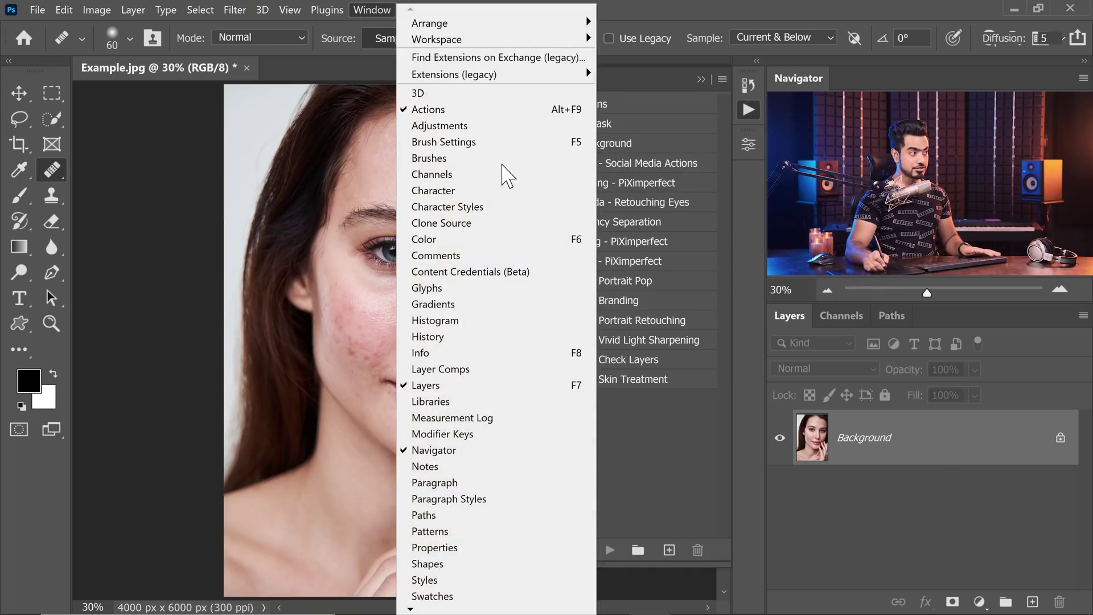
pyautogui.click(652, 431)
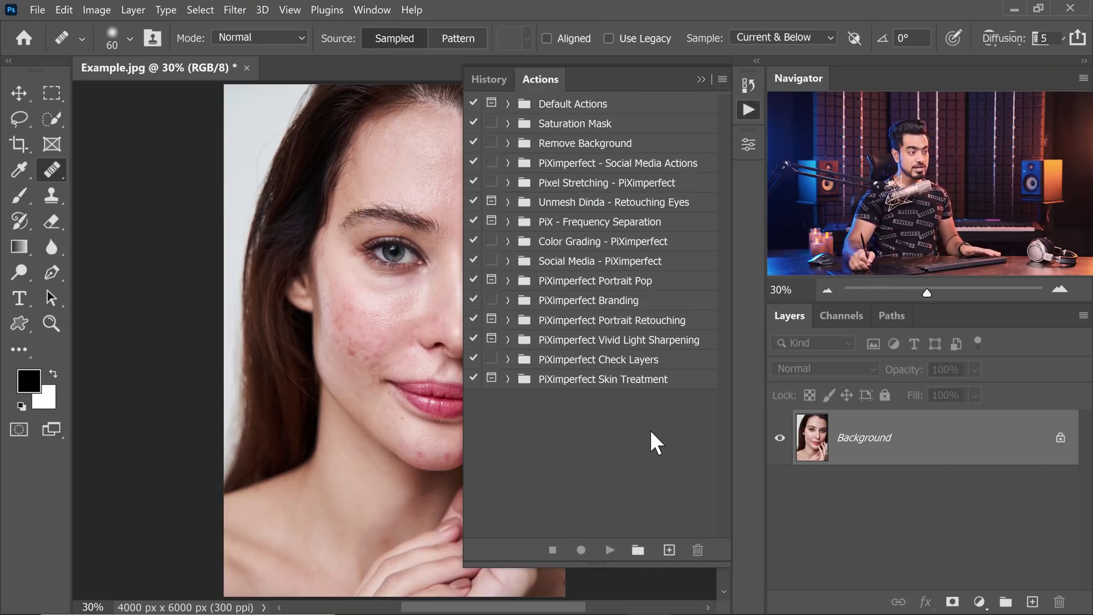
pyautogui.click(722, 80)
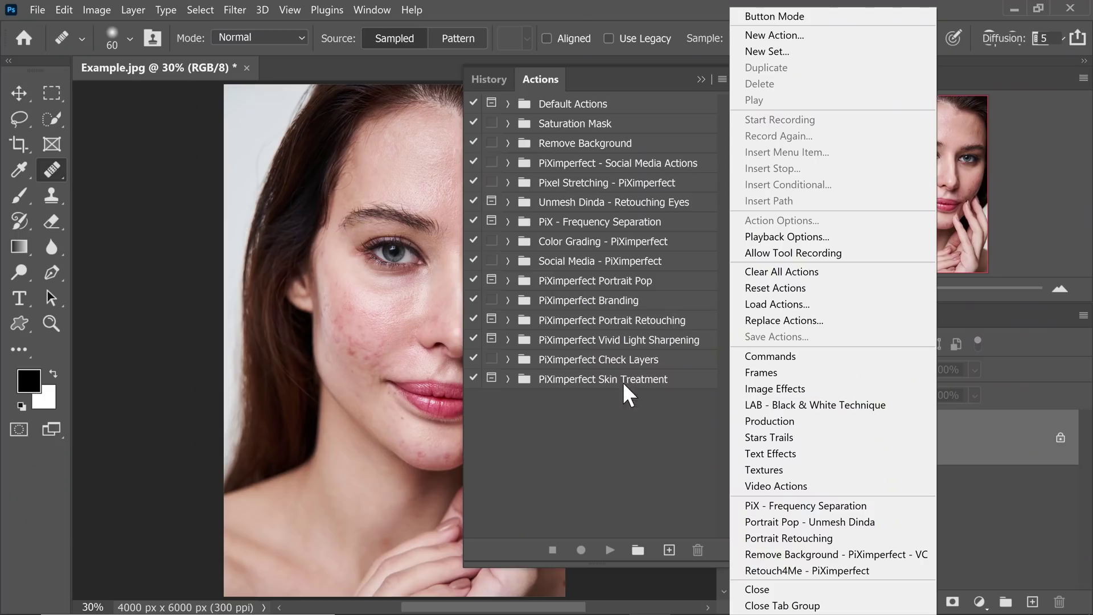
pyautogui.click(576, 399)
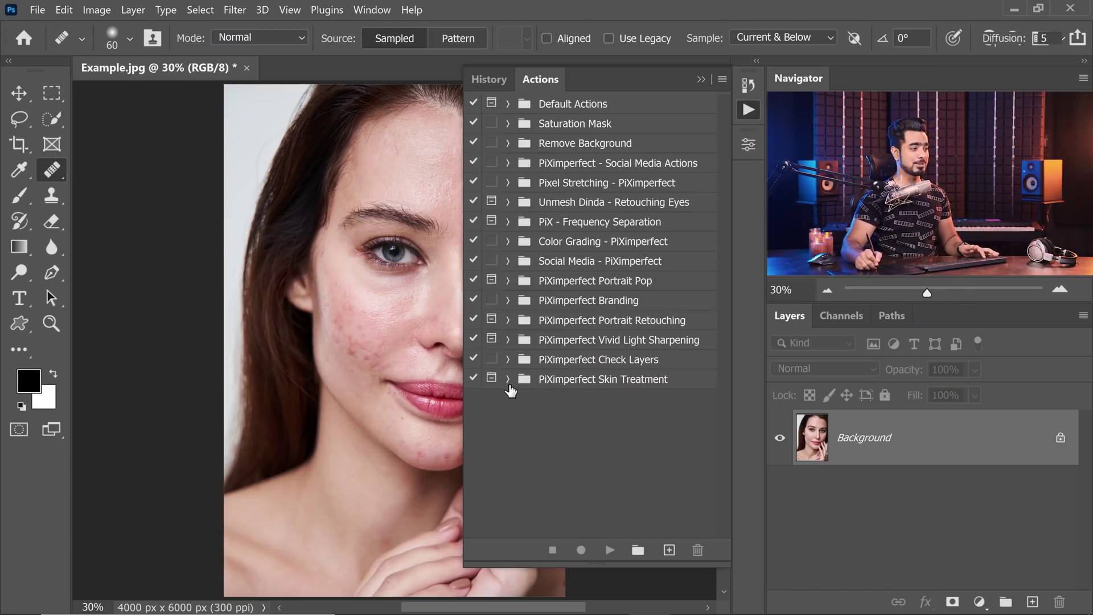
# Step: Play the Neural Skin Smoothing action from the PiXimperfect Skin Treatment set
pyautogui.click(508, 379)
pyautogui.click(578, 406)
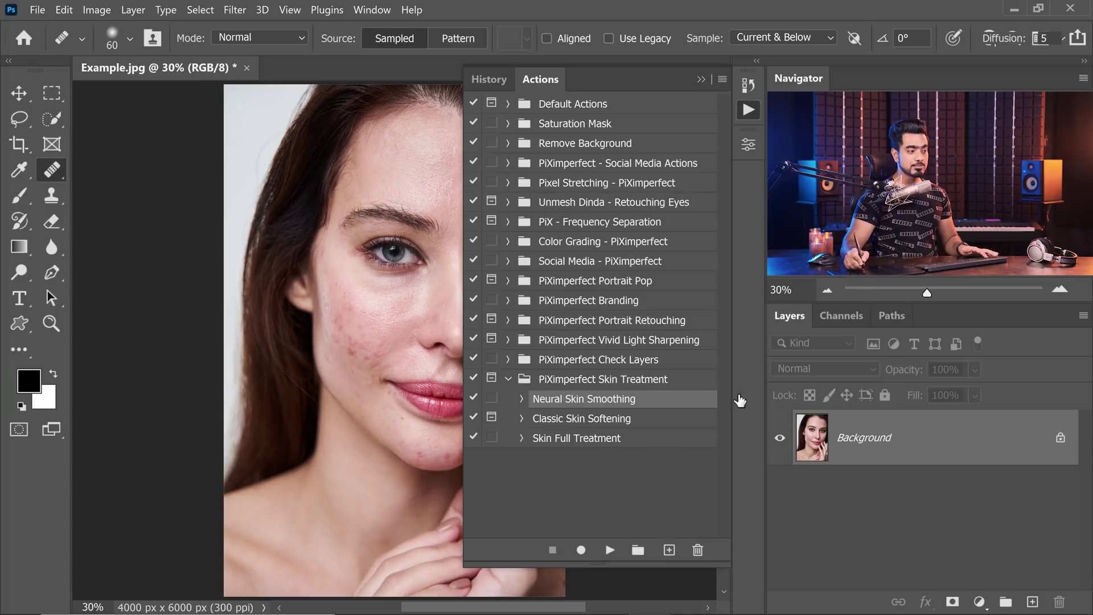
pyautogui.click(610, 551)
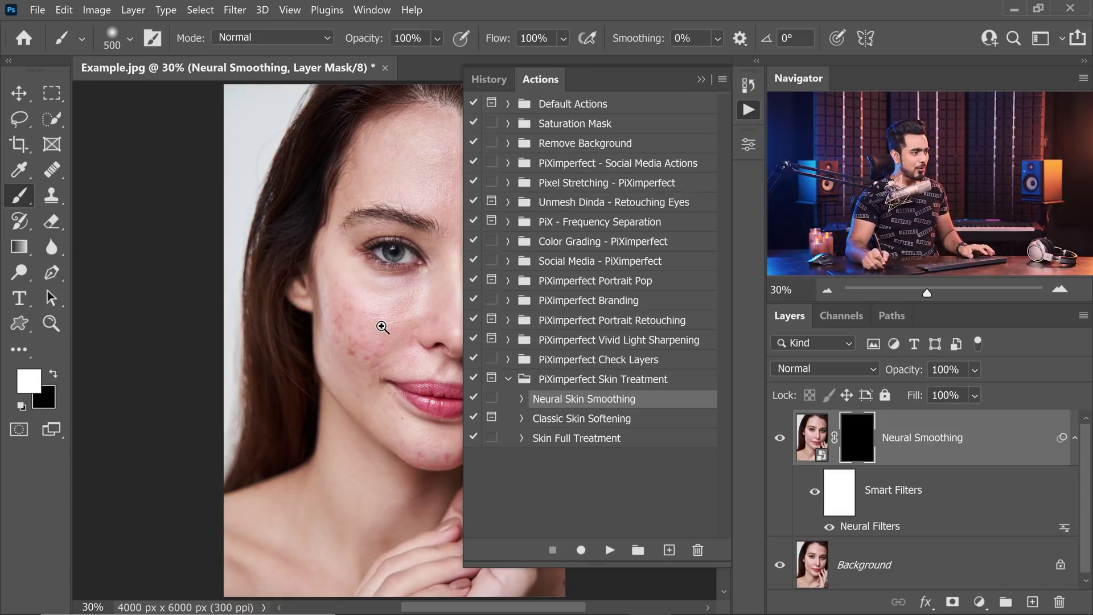
# Step: Paint the action's mask white over both cheeks and forehead, then delete the Neural Smoothing layer
pyautogui.scroll(2, 386, 325)
pyautogui.moveTo(386, 325); pyautogui.dragTo(275, 310)
pyautogui.moveTo(342, 319); pyautogui.dragTo(256, 322)
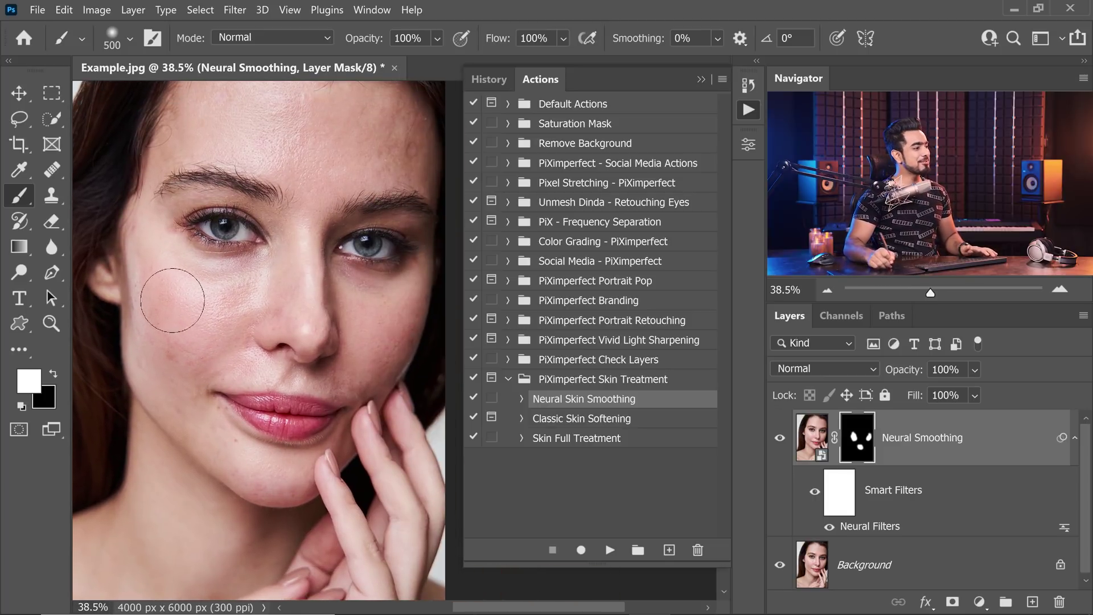
pyautogui.moveTo(176, 293); pyautogui.dragTo(161, 298)
pyautogui.moveTo(411, 128)
pyautogui.mouseDown()
pyautogui.moveTo(396, 179)
pyautogui.moveTo(262, 146)
pyautogui.moveTo(207, 146)
pyautogui.moveTo(196, 159)
pyautogui.mouseUp()
pyautogui.moveTo(241, 352); pyautogui.dragTo(287, 318)
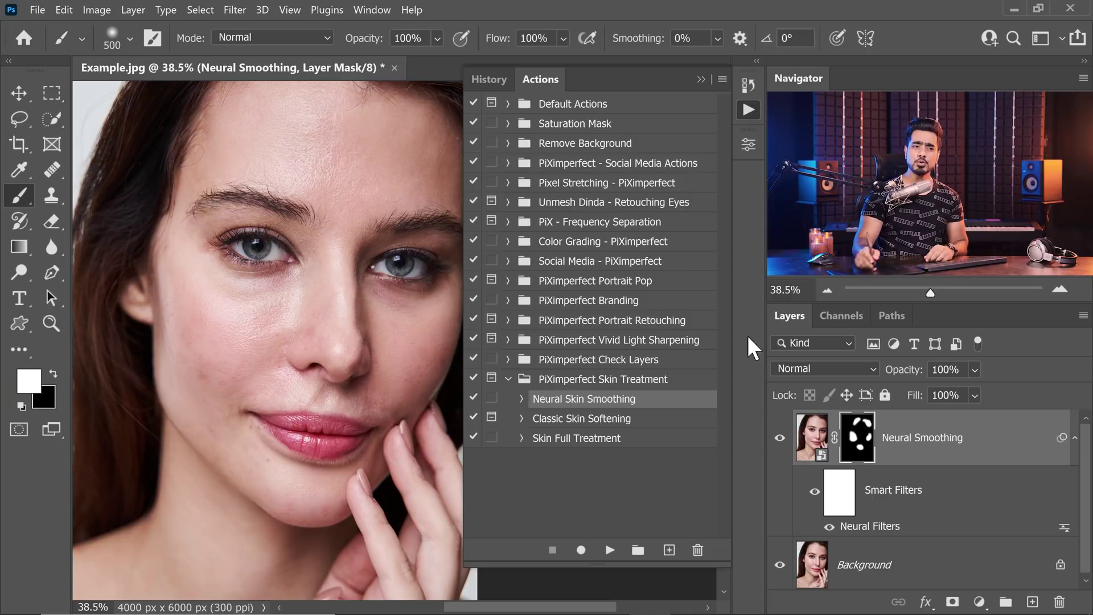
pyautogui.moveTo(1020, 444); pyautogui.dragTo(1059, 602)
# Step: Reset colours and enable the dialog toggle on the action's Neural Filters step
pyautogui.press('d')
pyautogui.click(522, 399)
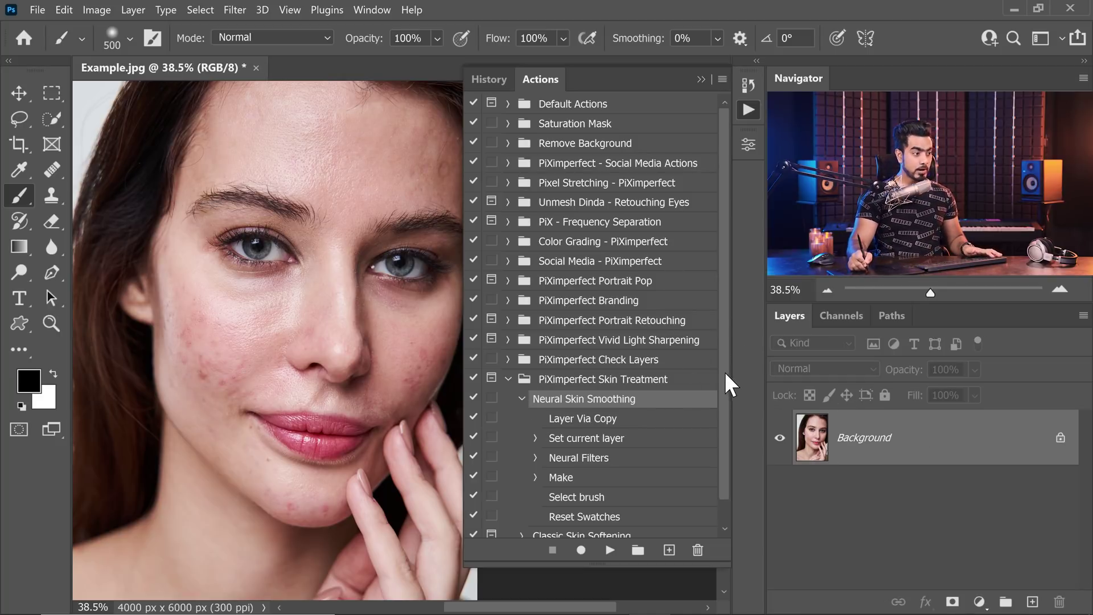
pyautogui.moveTo(725, 390); pyautogui.dragTo(727, 414)
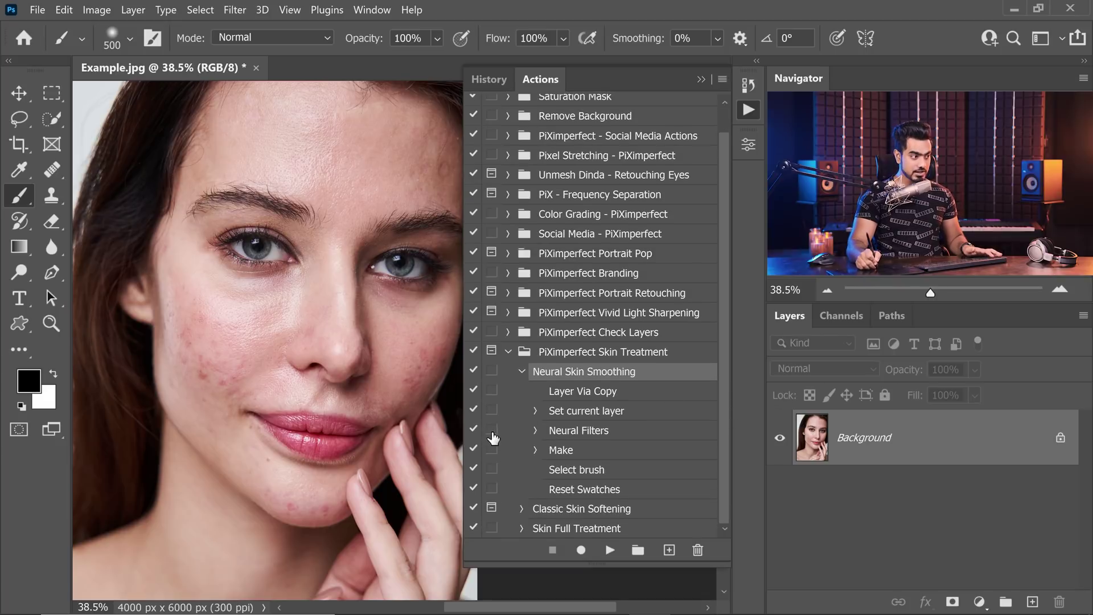
pyautogui.click(492, 431)
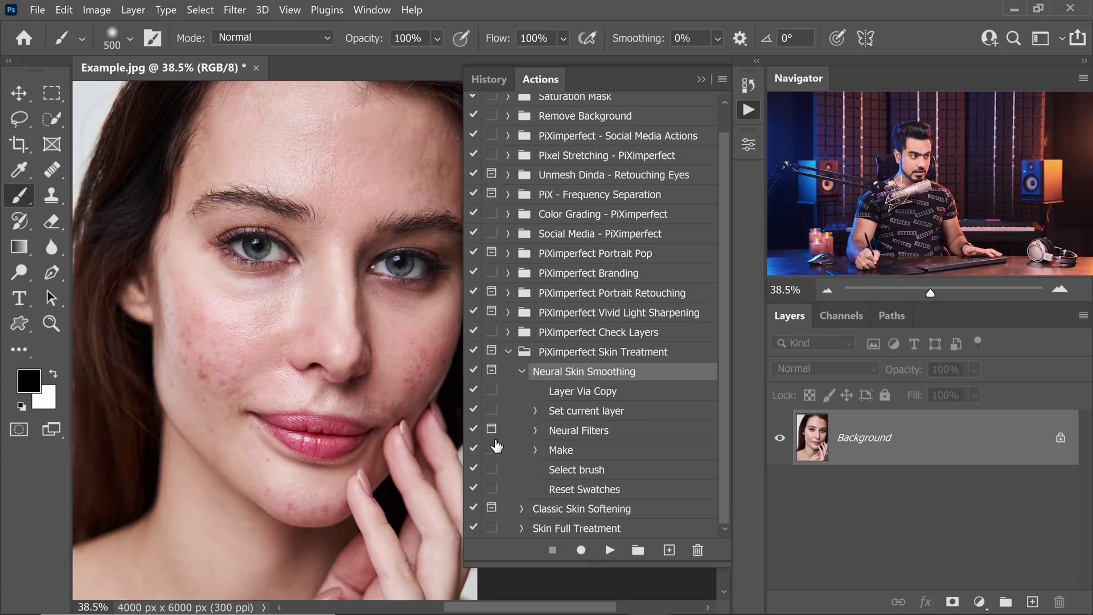
pyautogui.click(521, 371)
# Step: Replay the action, applying Smoothness 50 with Smart filter output
pyautogui.click(609, 550)
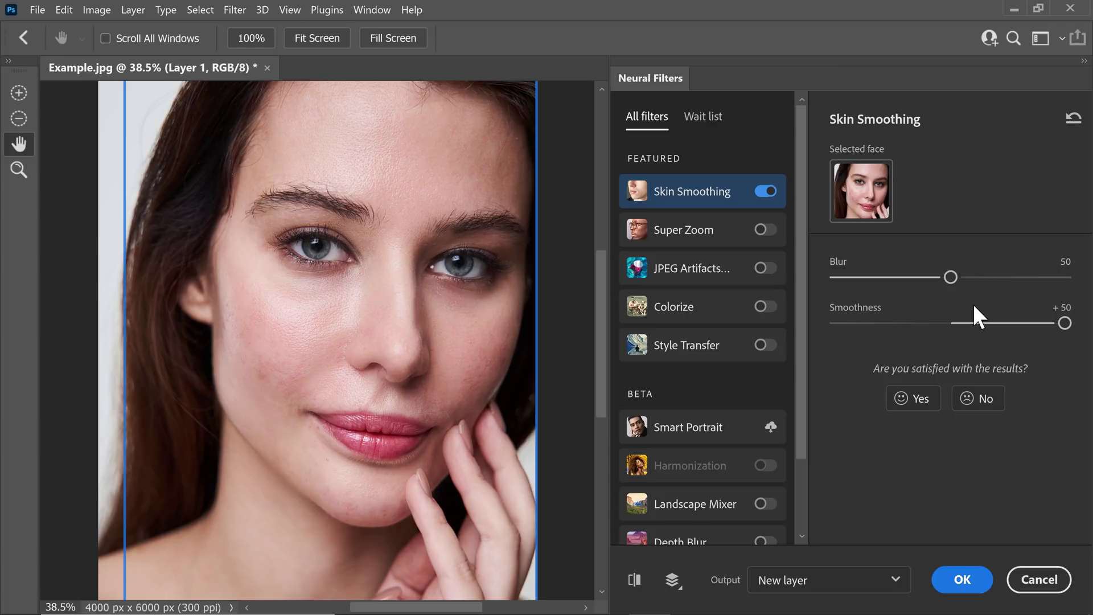
pyautogui.click(1007, 323)
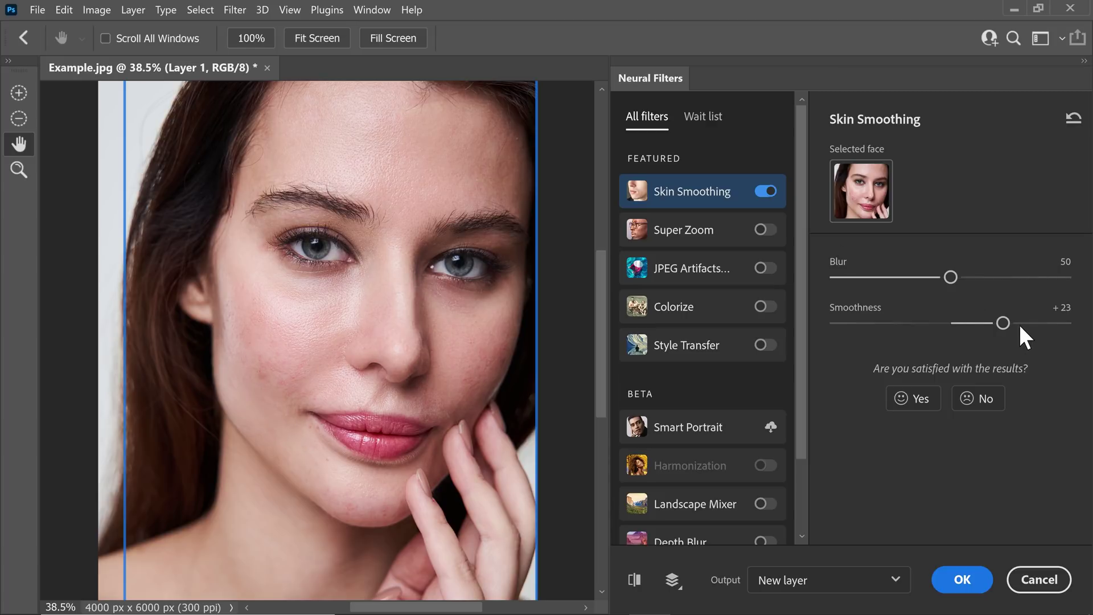
pyautogui.click(1049, 322)
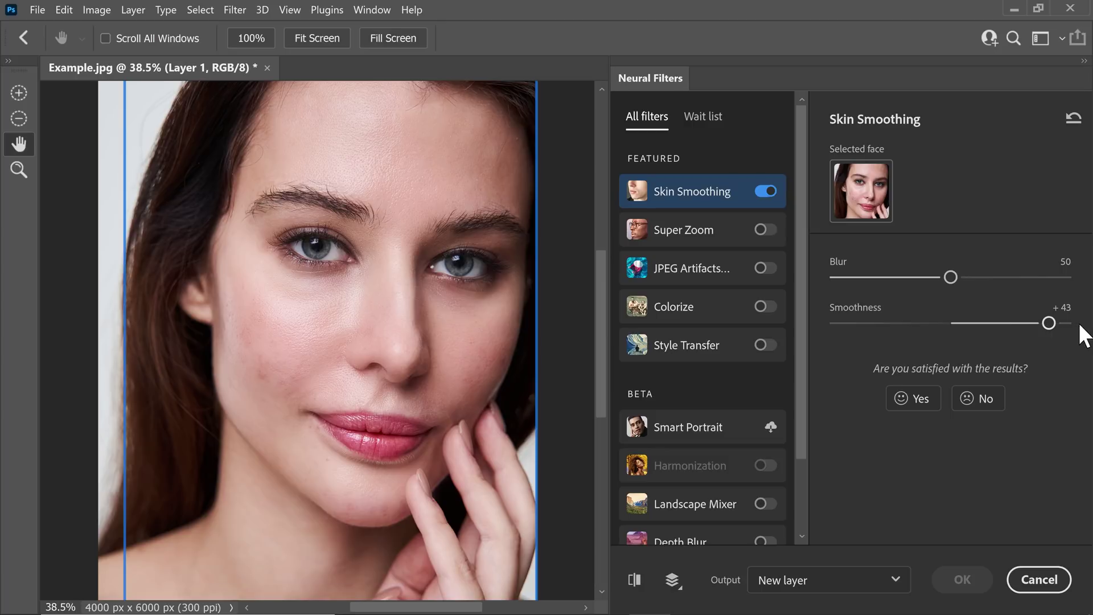
pyautogui.moveTo(1046, 323); pyautogui.dragTo(1085, 336)
pyautogui.click(814, 582)
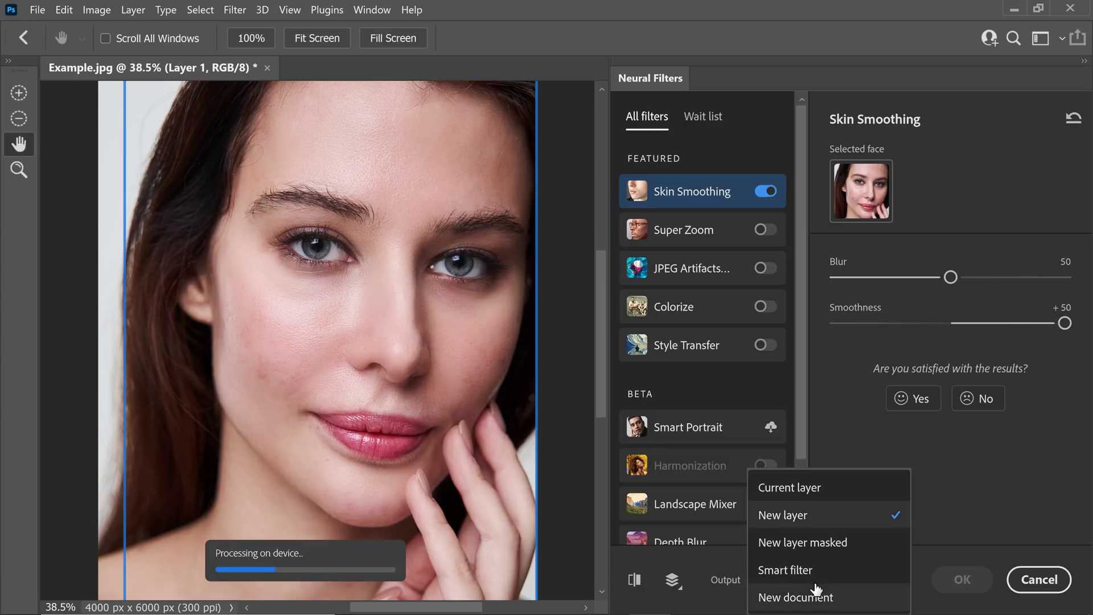
pyautogui.click(786, 570)
pyautogui.click(963, 579)
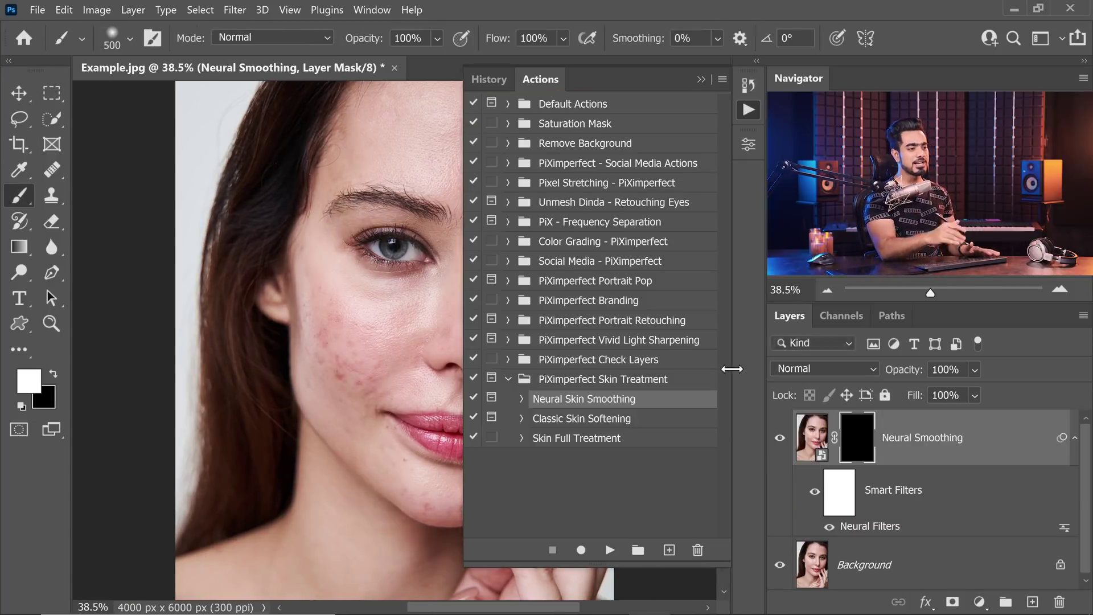
pyautogui.click(701, 80)
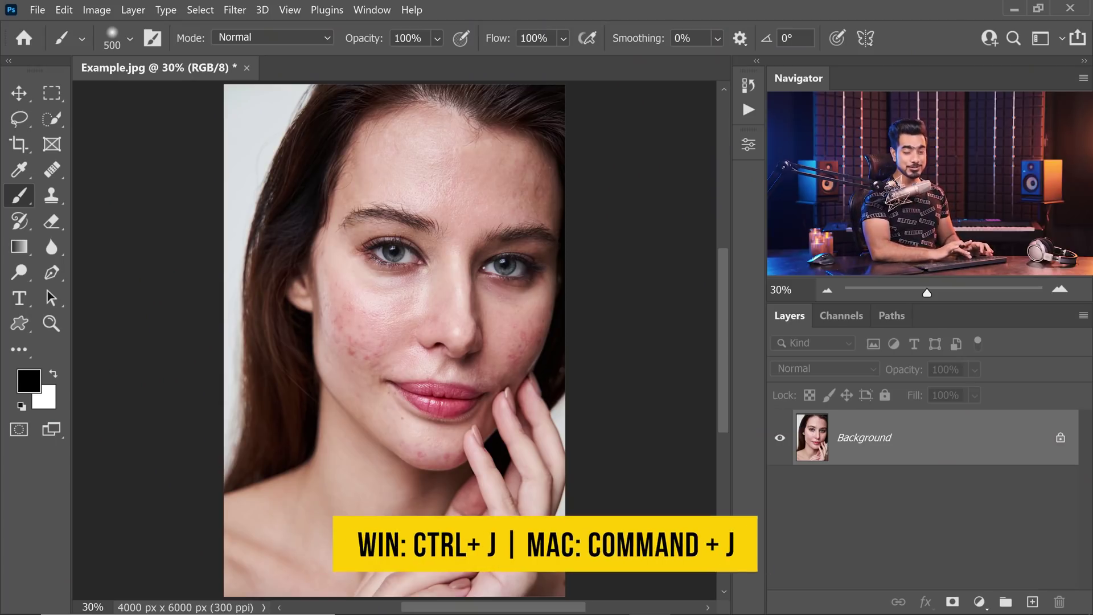
# Step: Duplicate the Background, invert the copy, set it to Vivid Light, and convert it for Smart Filters
pyautogui.hotkey('ctrl', 'j')
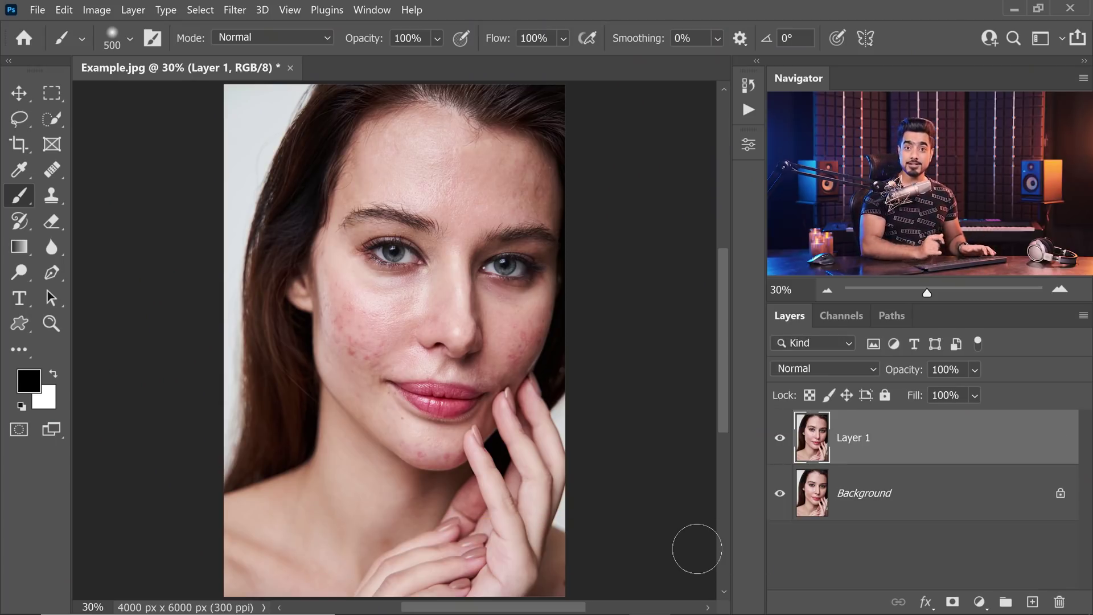
pyautogui.hotkey('ctrl', 'i')
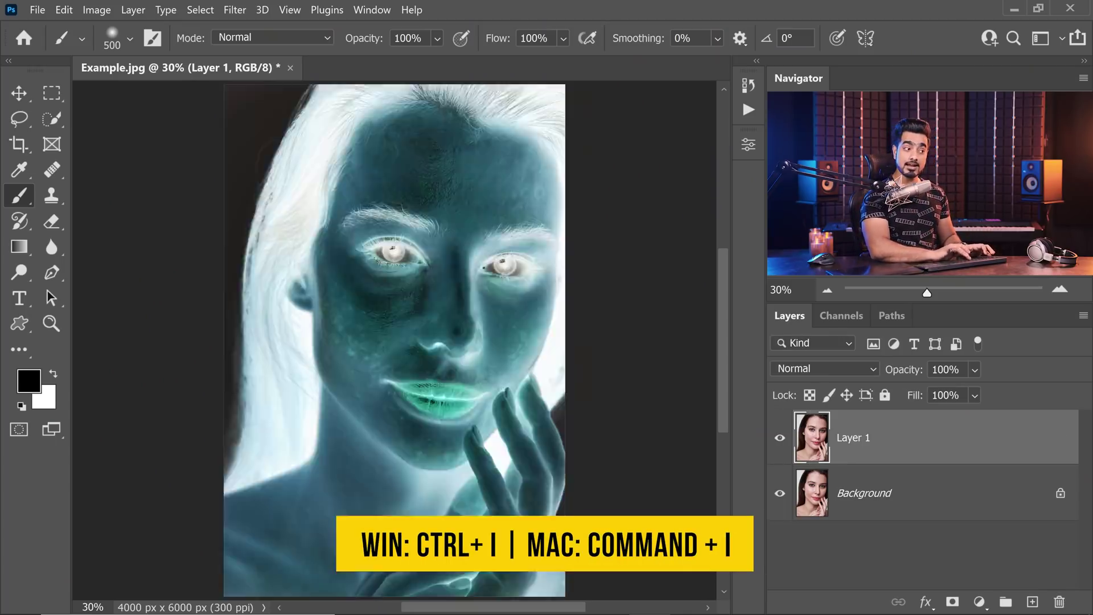
pyautogui.click(814, 375)
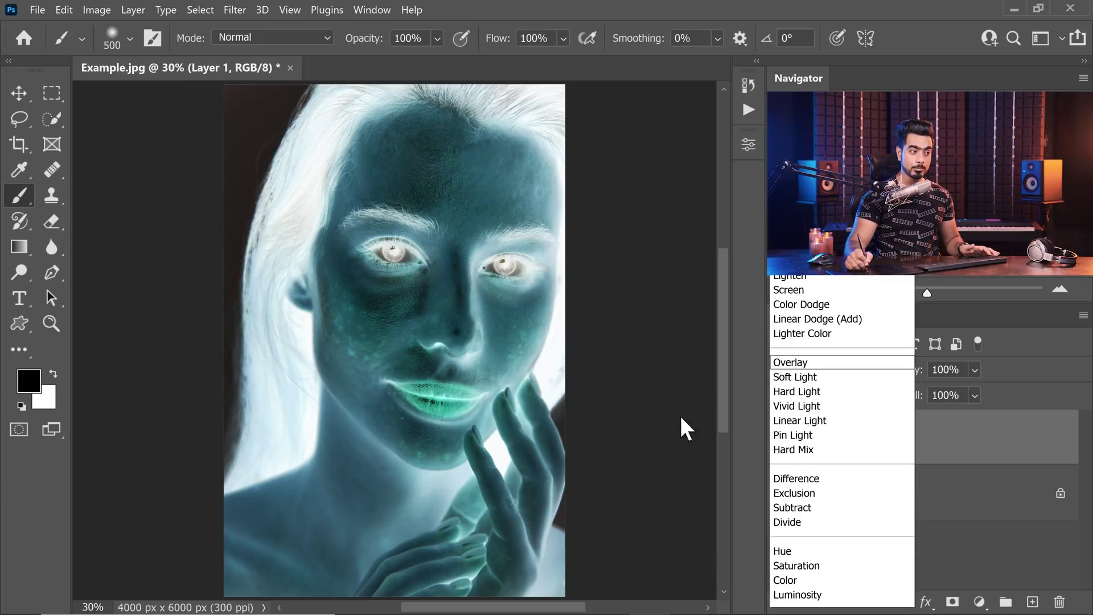
pyautogui.click(797, 406)
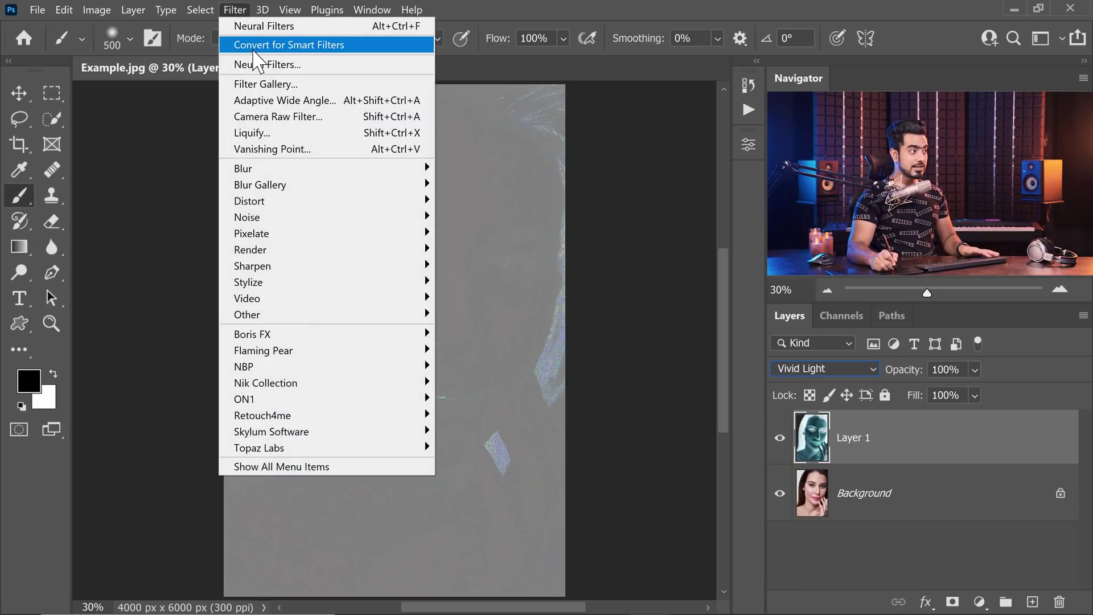
pyautogui.click(245, 45)
pyautogui.click(598, 257)
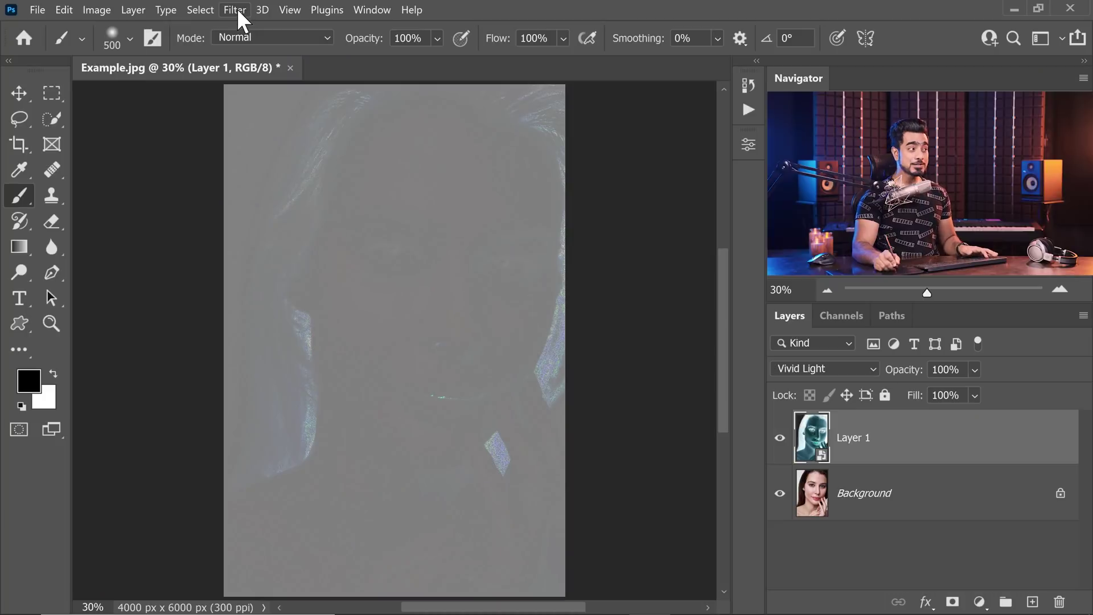
# Step: Apply Filter > Other > High Pass to Layer 1 with a 40-pixel radius
pyautogui.click(236, 11)
pyautogui.moveTo(317, 316)
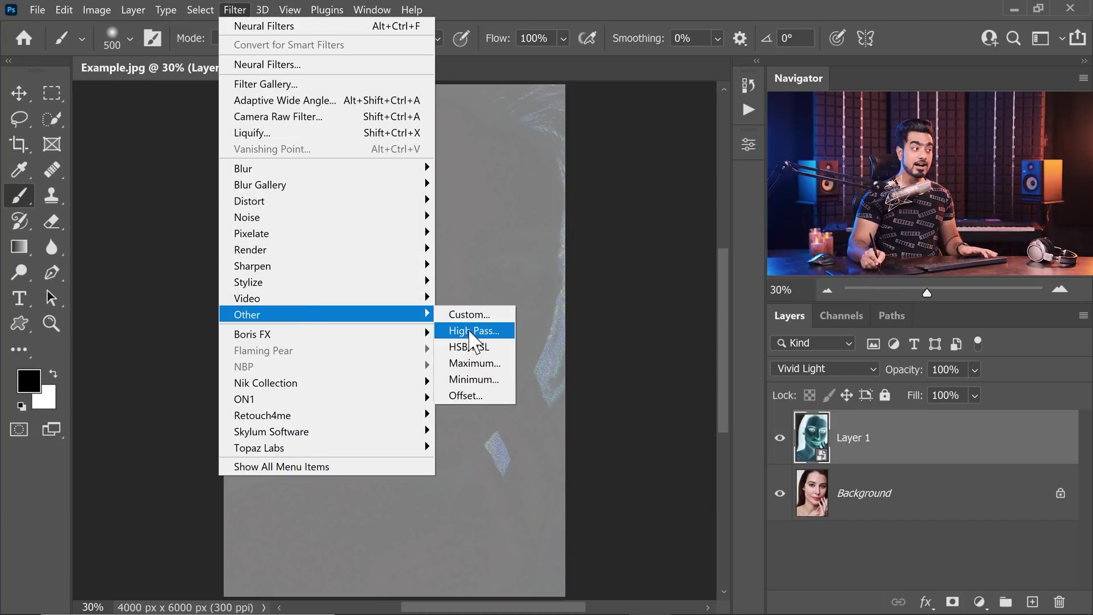
pyautogui.click(462, 330)
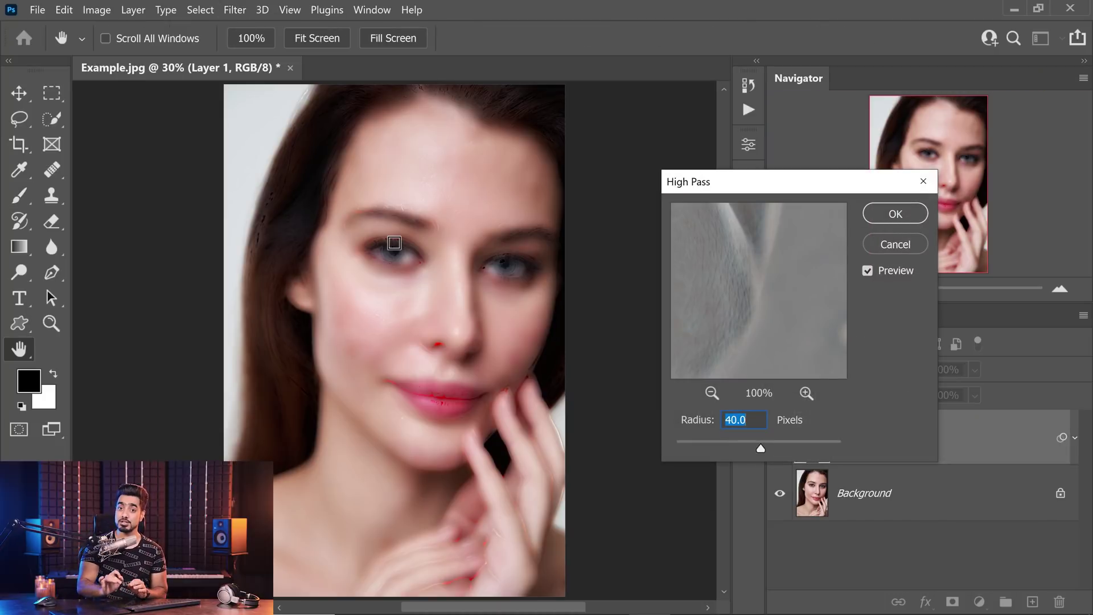
pyautogui.moveTo(397, 312); pyautogui.dragTo(412, 310)
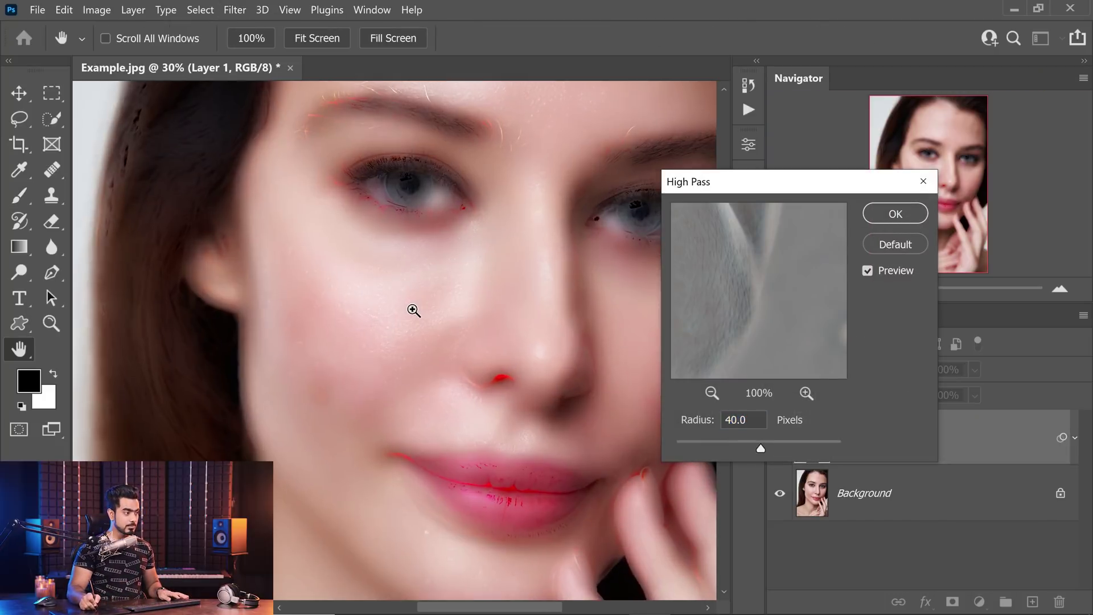
pyautogui.moveTo(687, 442); pyautogui.dragTo(710, 443)
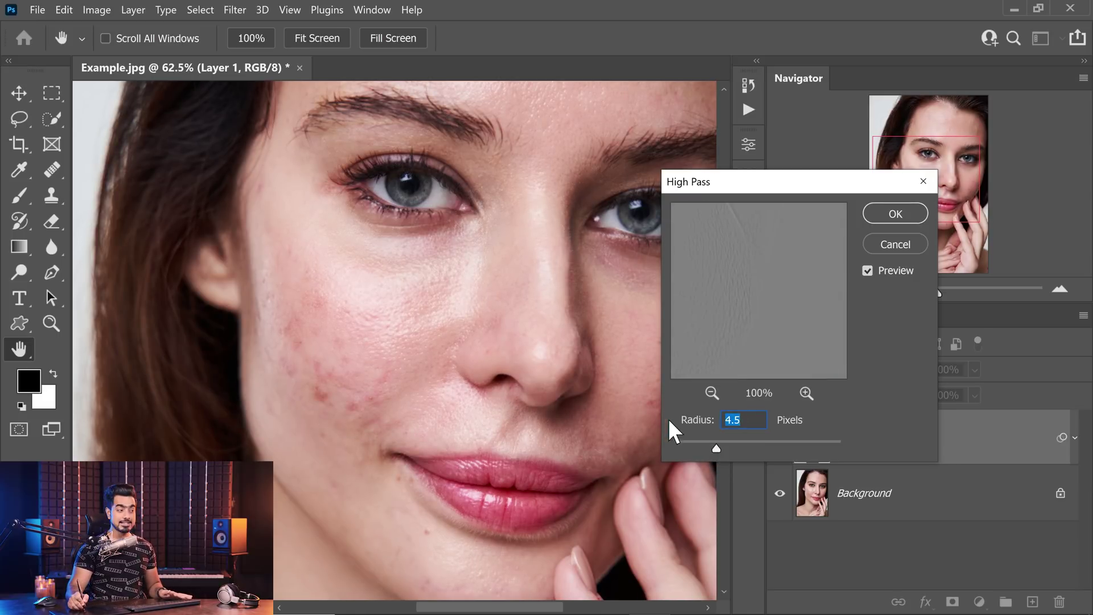
pyautogui.moveTo(735, 442); pyautogui.dragTo(758, 446)
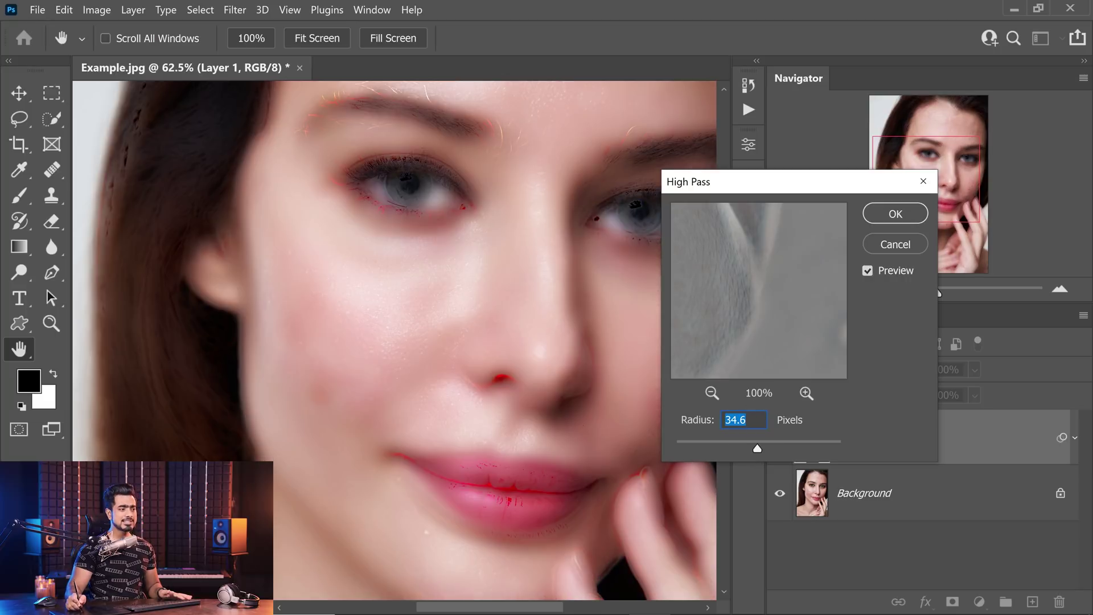
pyautogui.write('40')
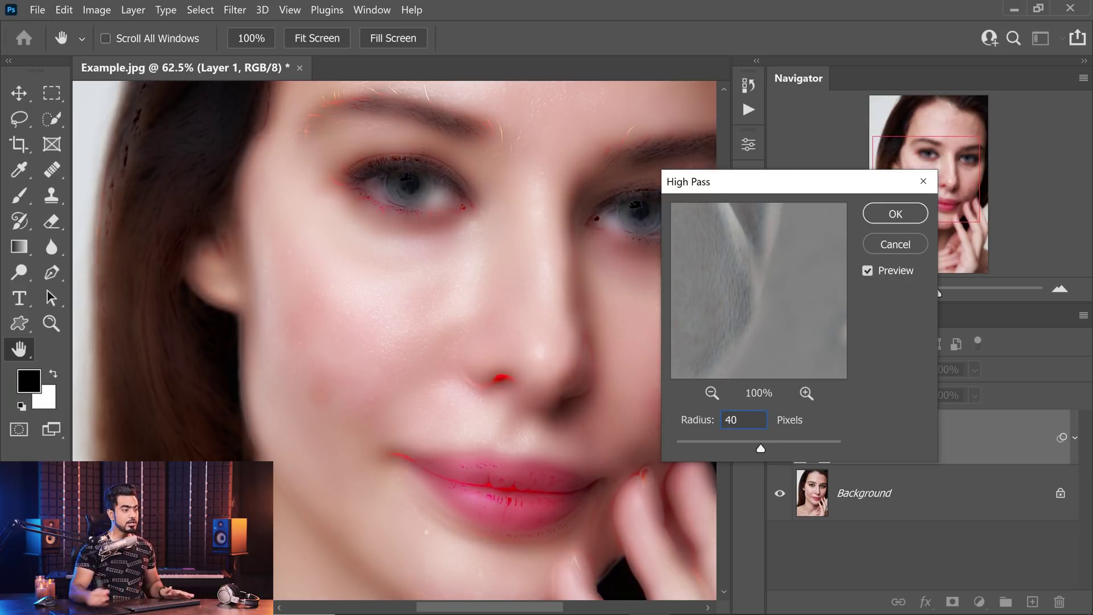
pyautogui.click(876, 220)
pyautogui.press('b')
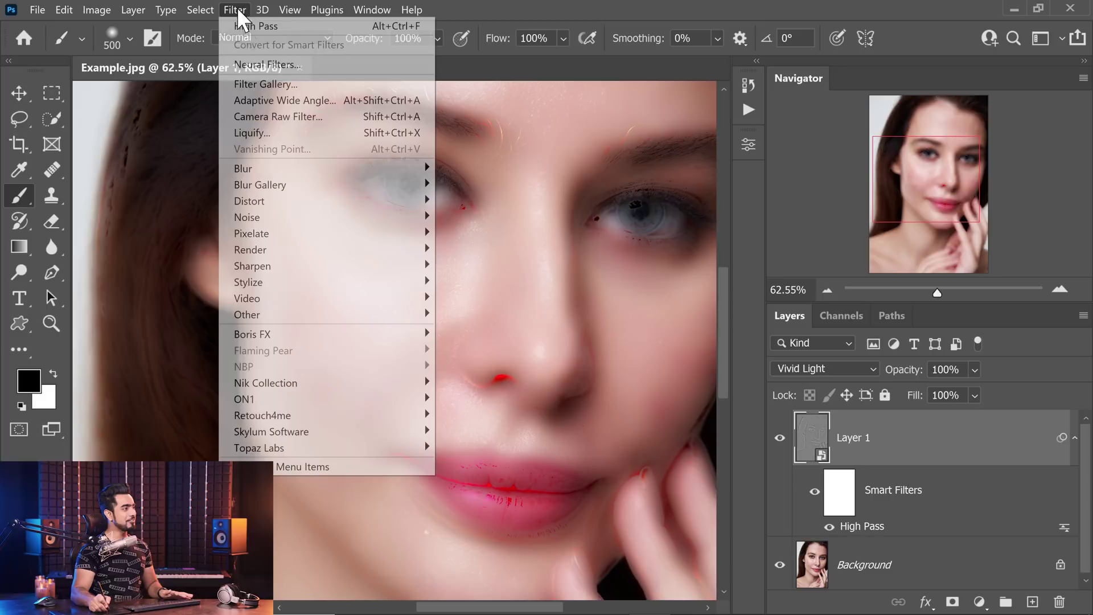
# Step: Add a Gaussian Blur smart filter, settling the radius at about 9.6 px after testing 15.3
pyautogui.moveTo(390, 169)
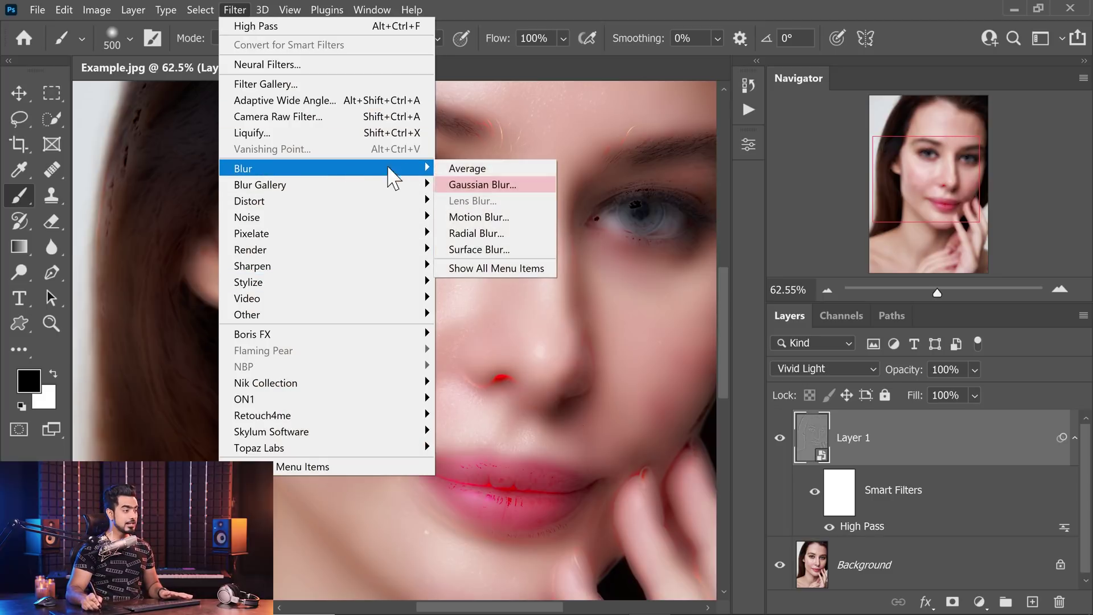
pyautogui.click(466, 185)
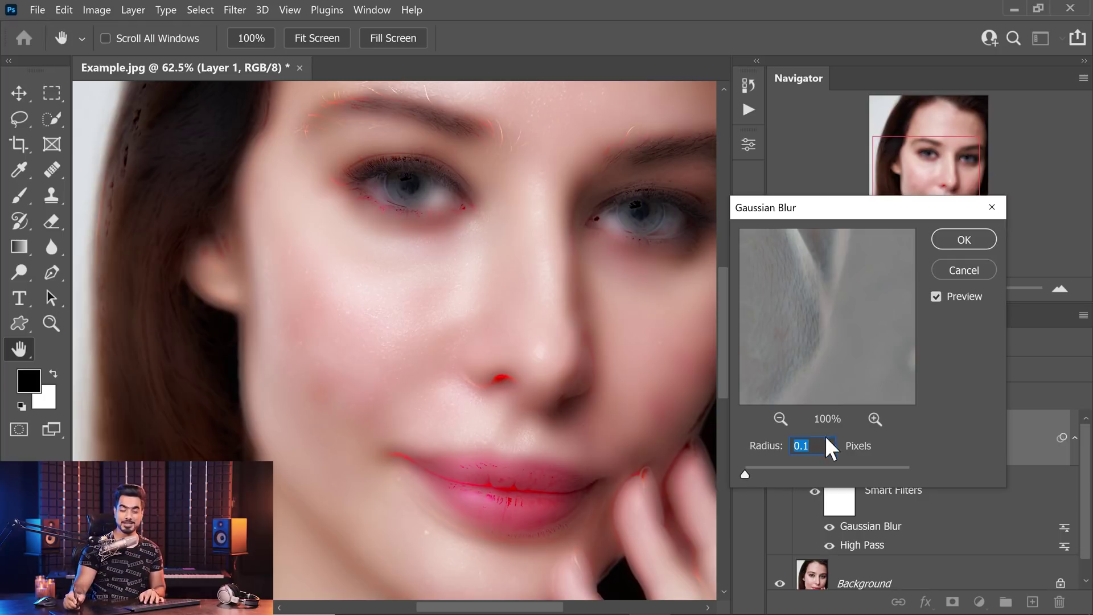
pyautogui.moveTo(738, 473); pyautogui.dragTo(774, 472)
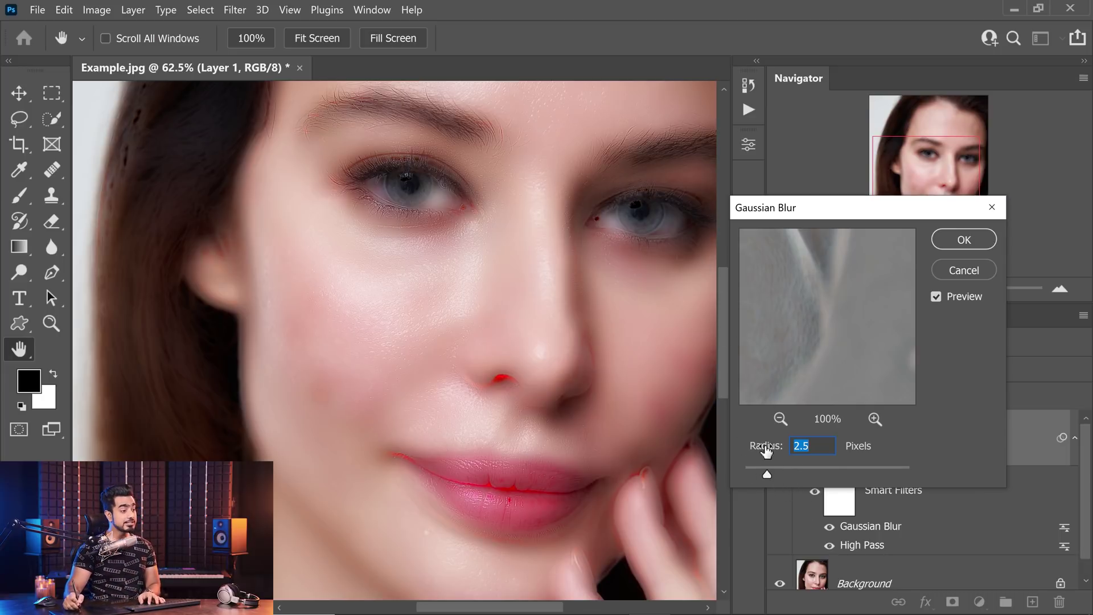
pyautogui.moveTo(772, 471); pyautogui.dragTo(775, 473)
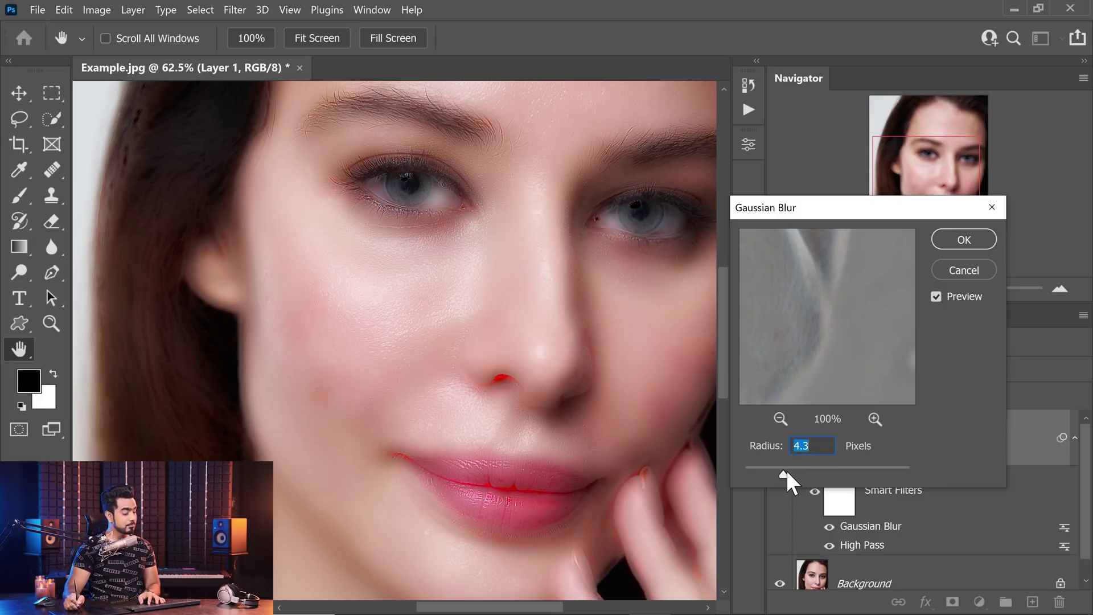
pyautogui.moveTo(791, 470); pyautogui.dragTo(813, 473)
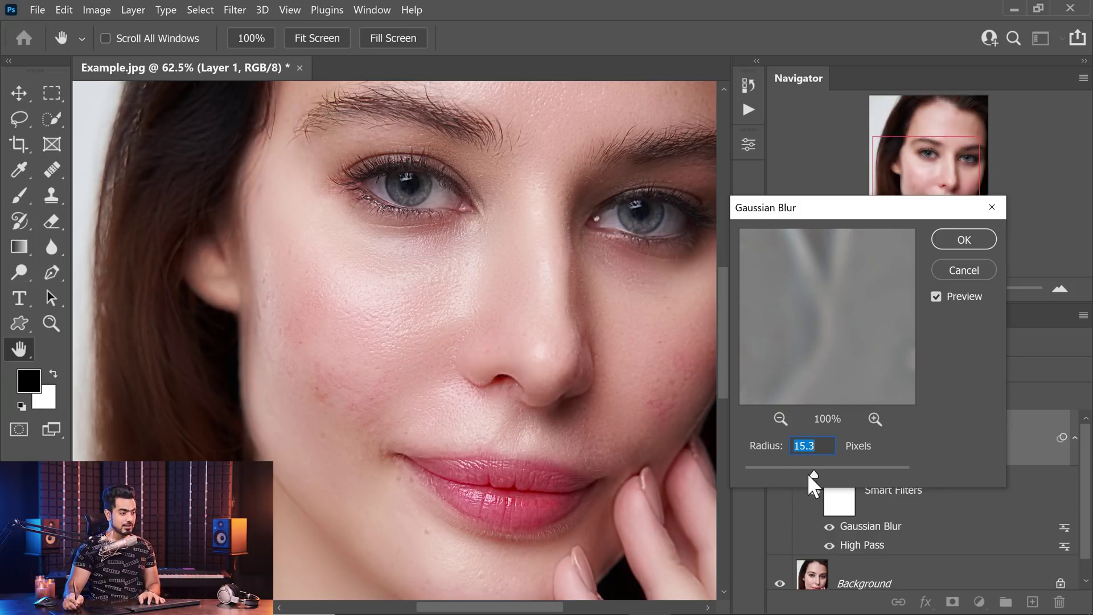
pyautogui.moveTo(808, 473); pyautogui.dragTo(803, 473)
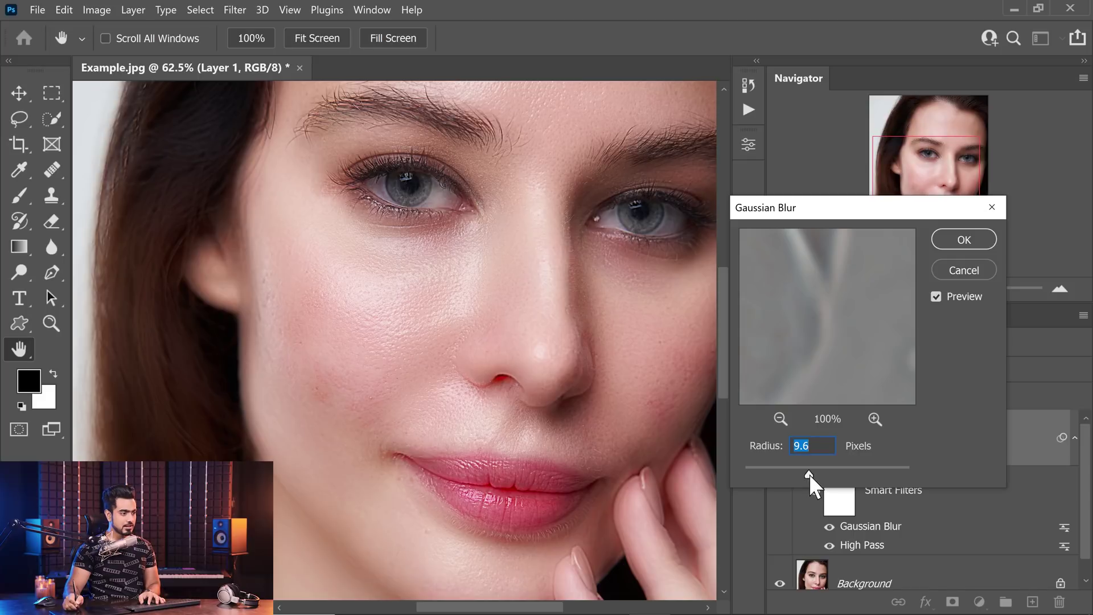
pyautogui.click(962, 238)
pyautogui.press('b')
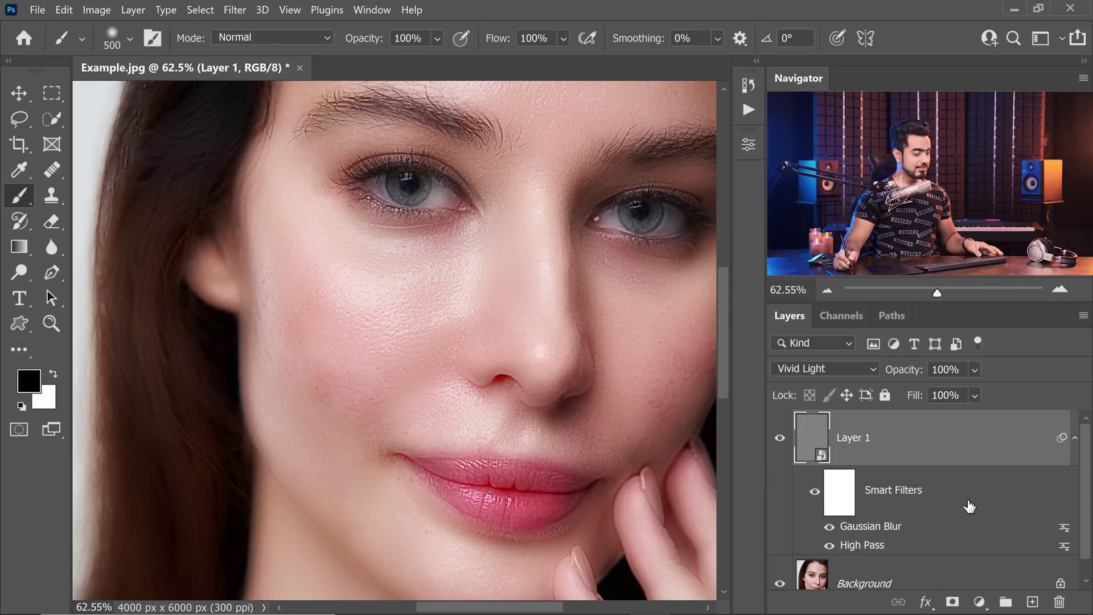
# Step: Give Layer 1 a black mask and paint the smoothing back over both cheeks and the forehead
pyautogui.keyDown('alt'); pyautogui.click(953, 602); pyautogui.keyUp('alt')
pyautogui.press('x')
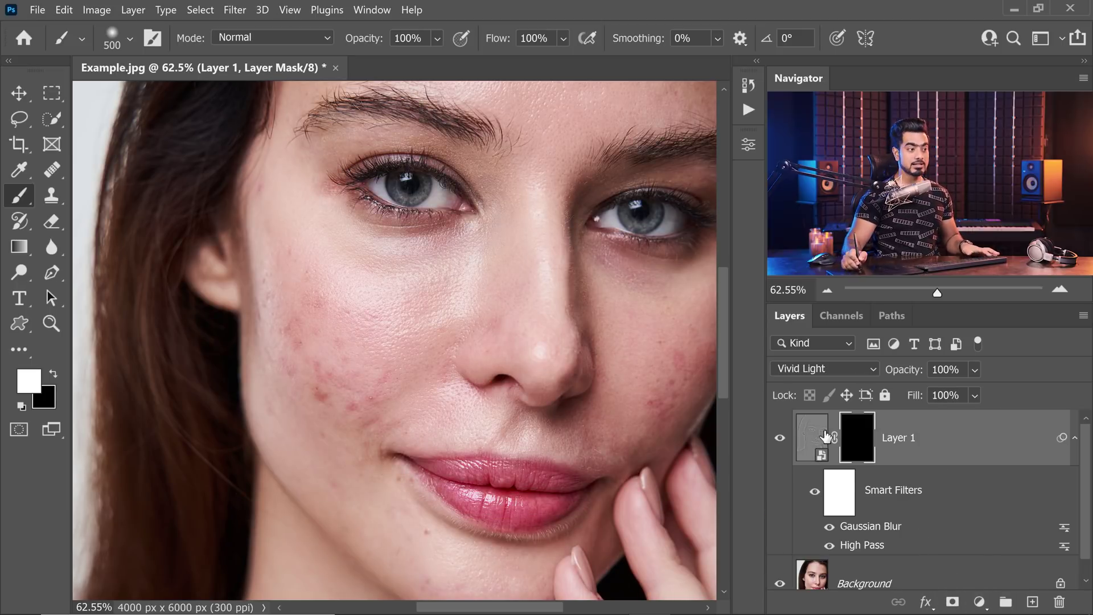
pyautogui.moveTo(306, 293)
pyautogui.mouseDown()
pyautogui.moveTo(306, 350)
pyautogui.moveTo(302, 303)
pyautogui.moveTo(356, 365)
pyautogui.moveTo(382, 377)
pyautogui.mouseUp()
pyautogui.scroll(-3, 382, 377)
pyautogui.hscroll(2, 408, 369)
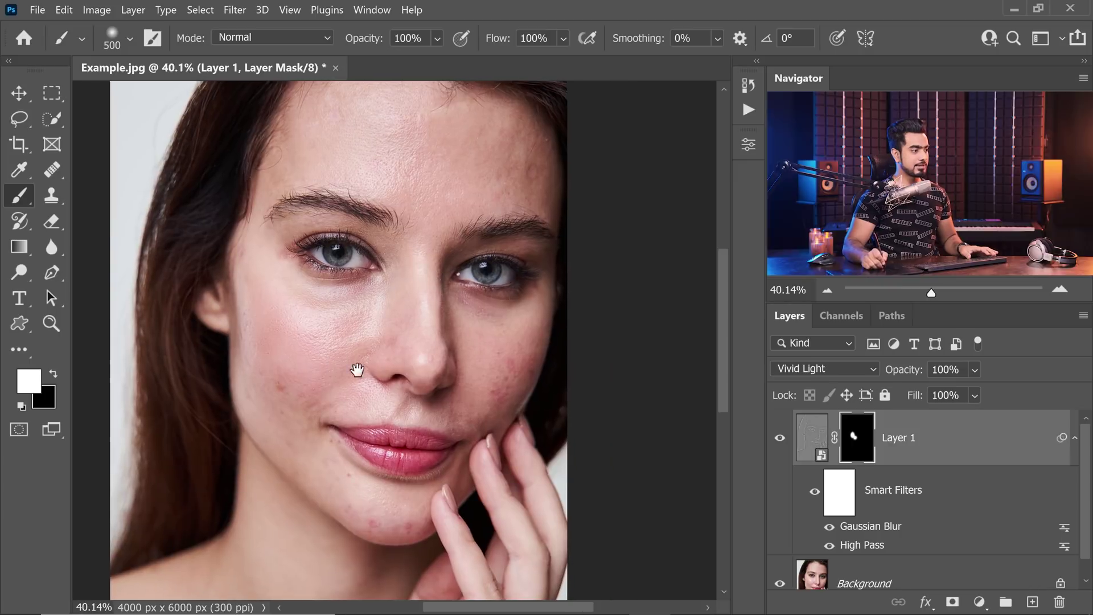
pyautogui.moveTo(521, 345); pyautogui.dragTo(529, 325)
pyautogui.moveTo(489, 131)
pyautogui.mouseDown()
pyautogui.moveTo(478, 158)
pyautogui.moveTo(495, 137)
pyautogui.mouseUp()
# Step: Centre the face and toggle the Background's visibility repeatedly to compare before and after
pyautogui.scroll(5, 308, 370)
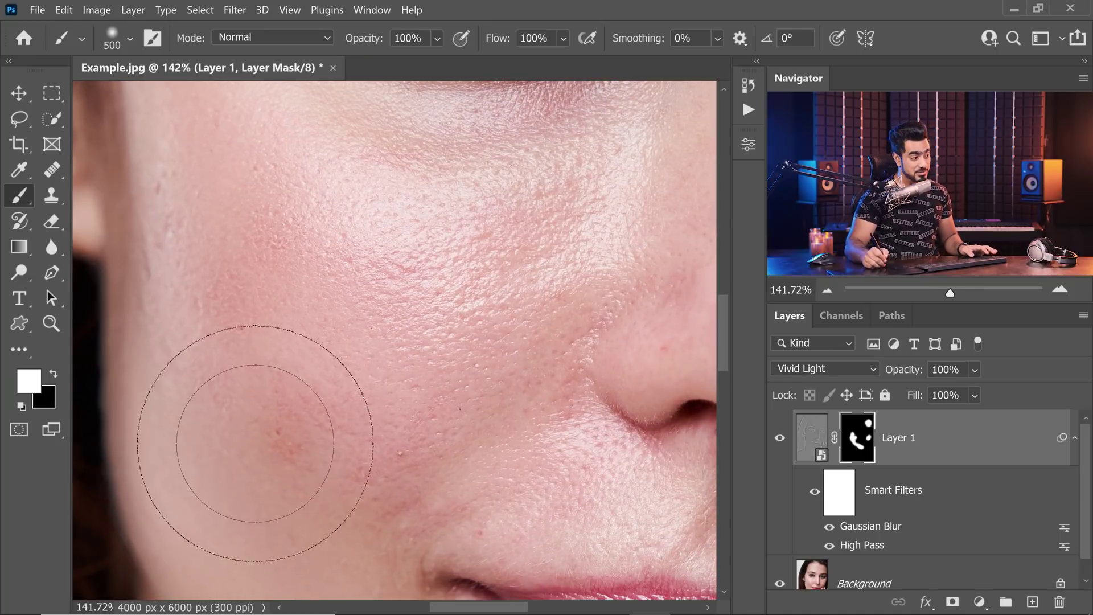
pyautogui.scroll(-1, 293, 438)
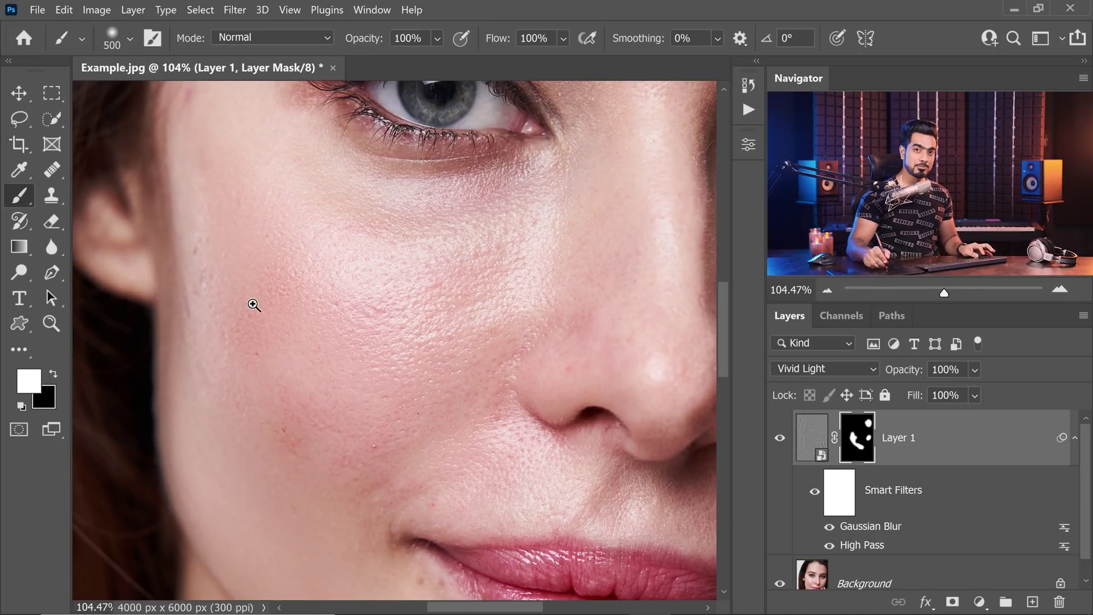
pyautogui.scroll(-3, 378, 325)
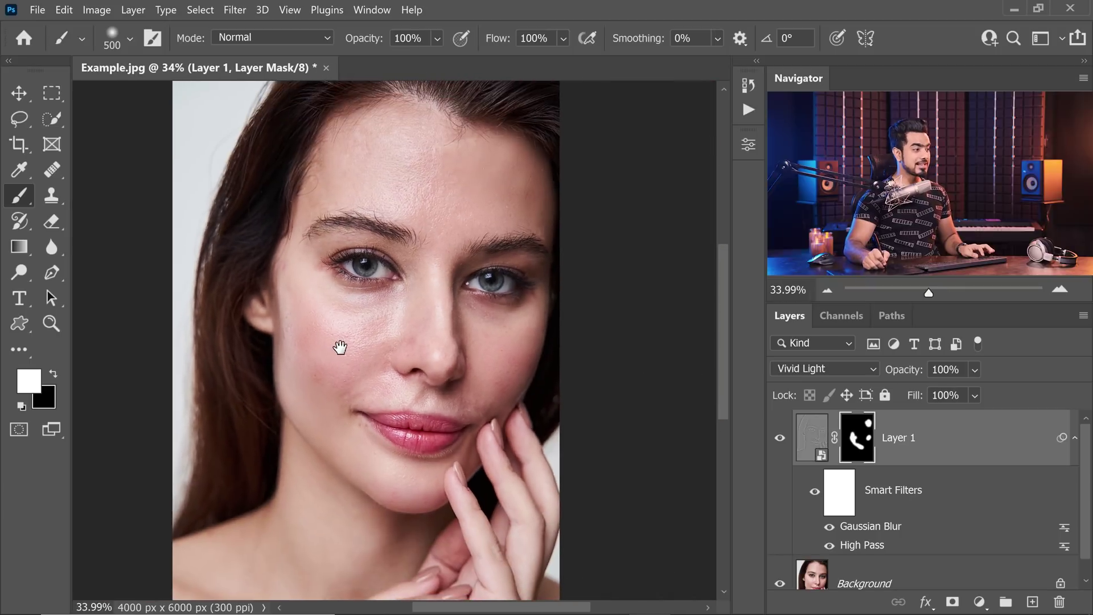
pyautogui.scroll(1, 353, 382)
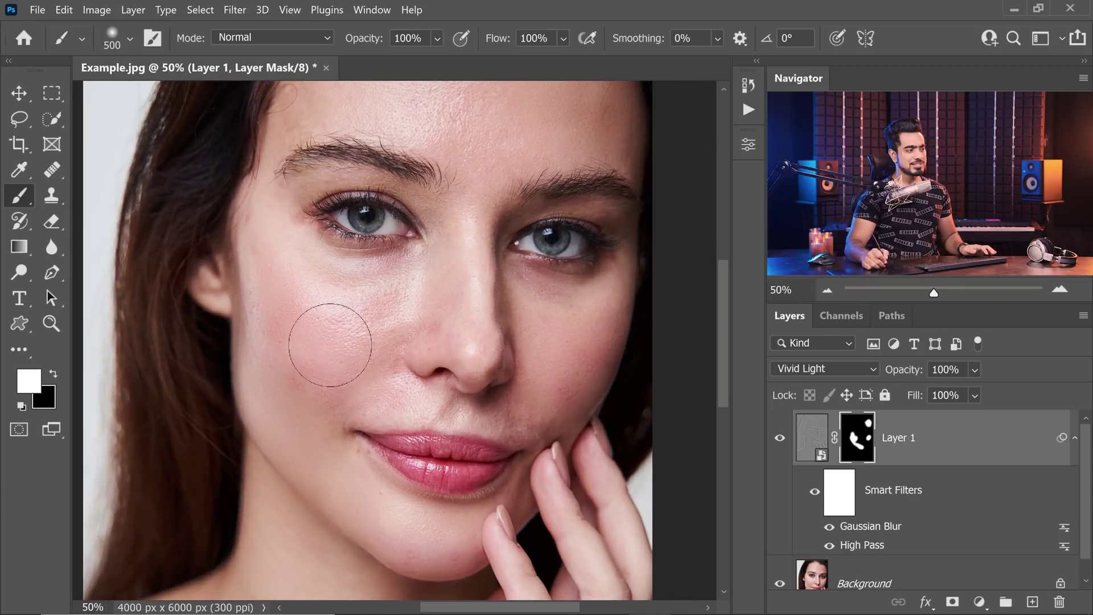
pyautogui.moveTo(547, 271); pyautogui.dragTo(530, 328)
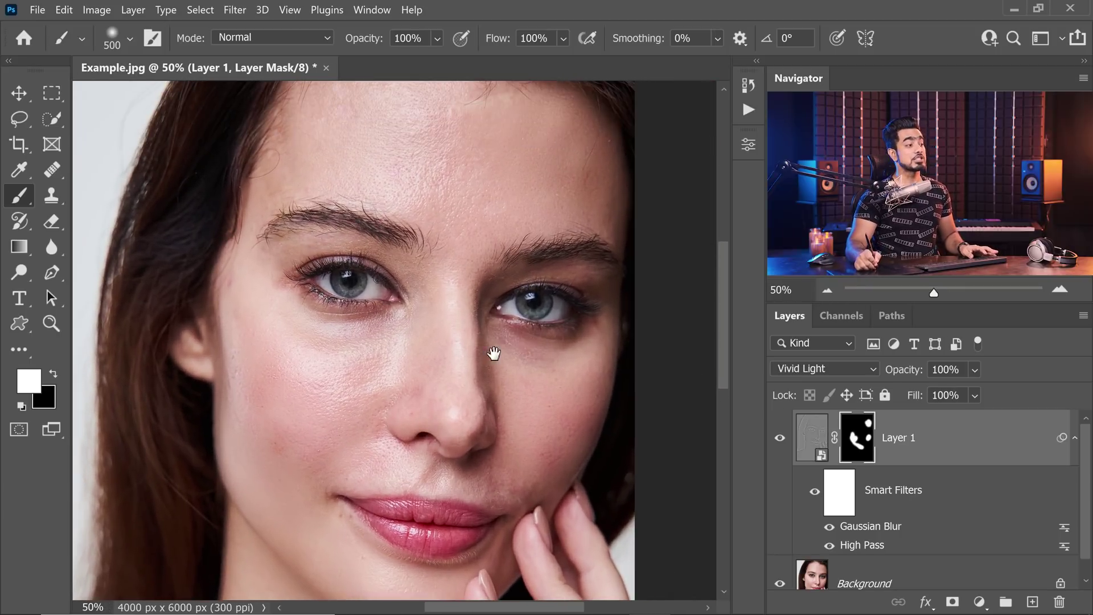
pyautogui.scroll(-2, 474, 159)
pyautogui.scroll(2, 433, 426)
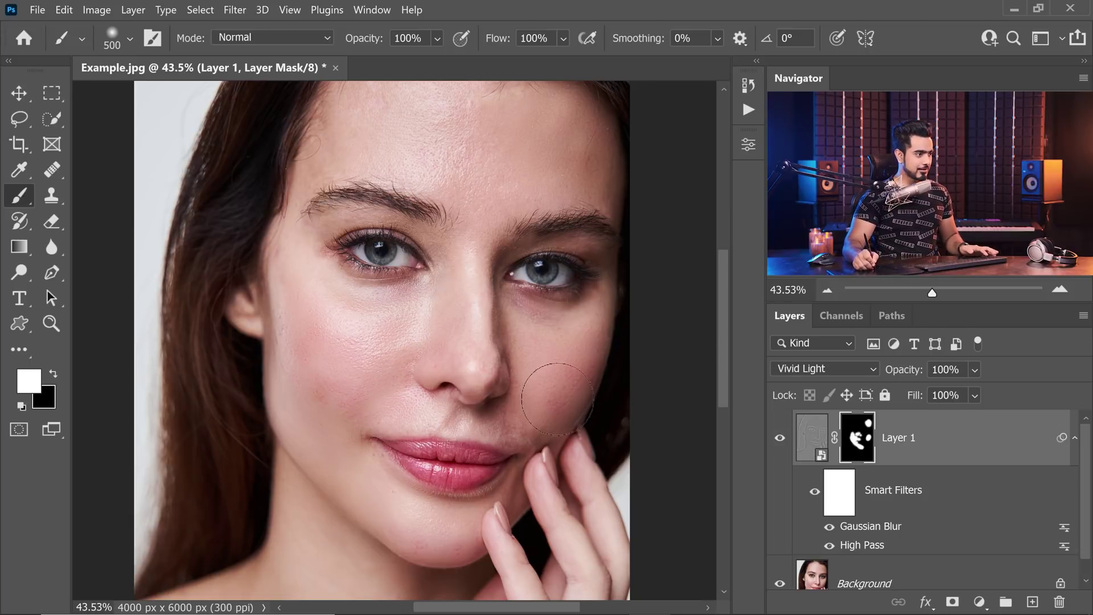
pyautogui.scroll(-1, 1088, 578)
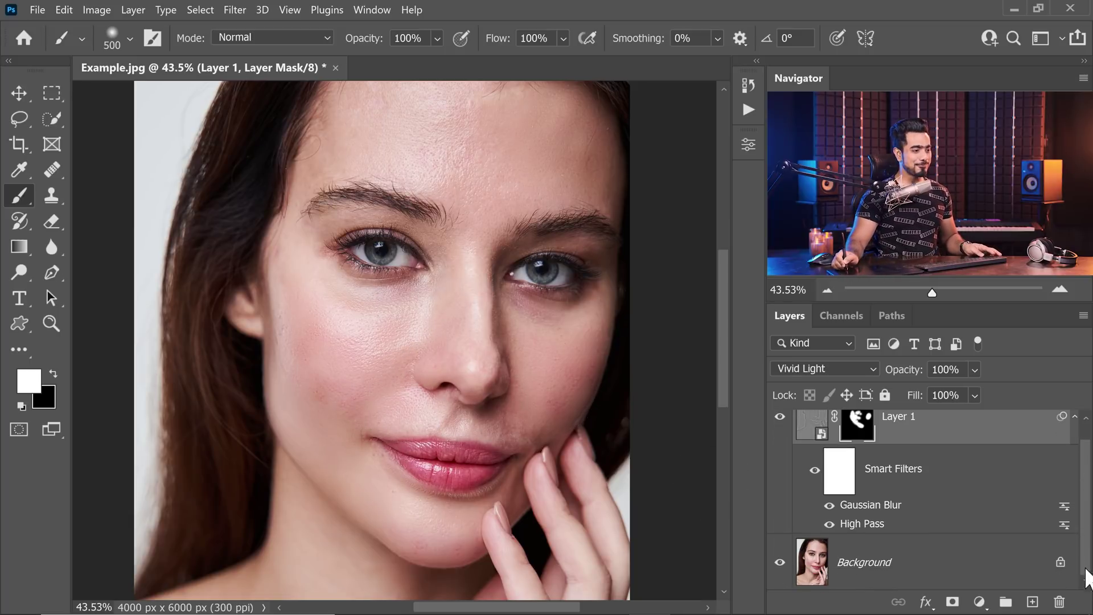
pyautogui.keyDown('alt'); pyautogui.click(781, 566); pyautogui.keyUp('alt')
pyautogui.keyDown('alt'); pyautogui.click(781, 566); pyautogui.keyUp('alt')
pyautogui.keyDown('alt'); pyautogui.click(781, 566); pyautogui.keyUp('alt')
pyautogui.keyDown('alt'); pyautogui.click(780, 566); pyautogui.keyUp('alt')
pyautogui.keyDown('alt'); pyautogui.click(779, 567); pyautogui.keyUp('alt')
pyautogui.keyDown('alt'); pyautogui.click(780, 567); pyautogui.keyUp('alt')
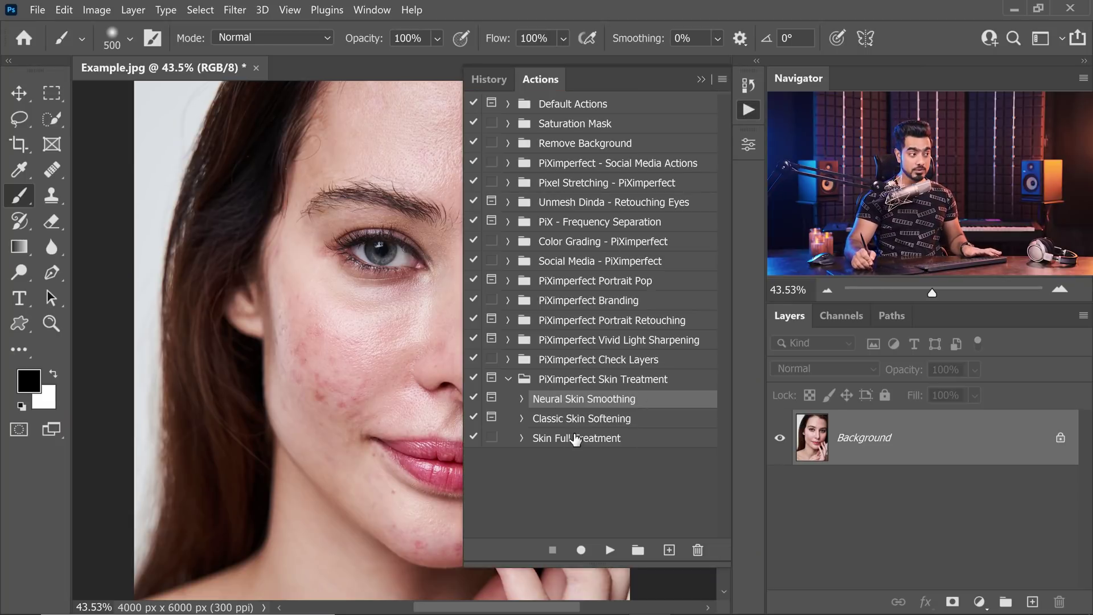
# Step: Play the Classic Skin Softening action, accepting its High Pass and 9.8 px Gaussian Blur steps
pyautogui.click(579, 422)
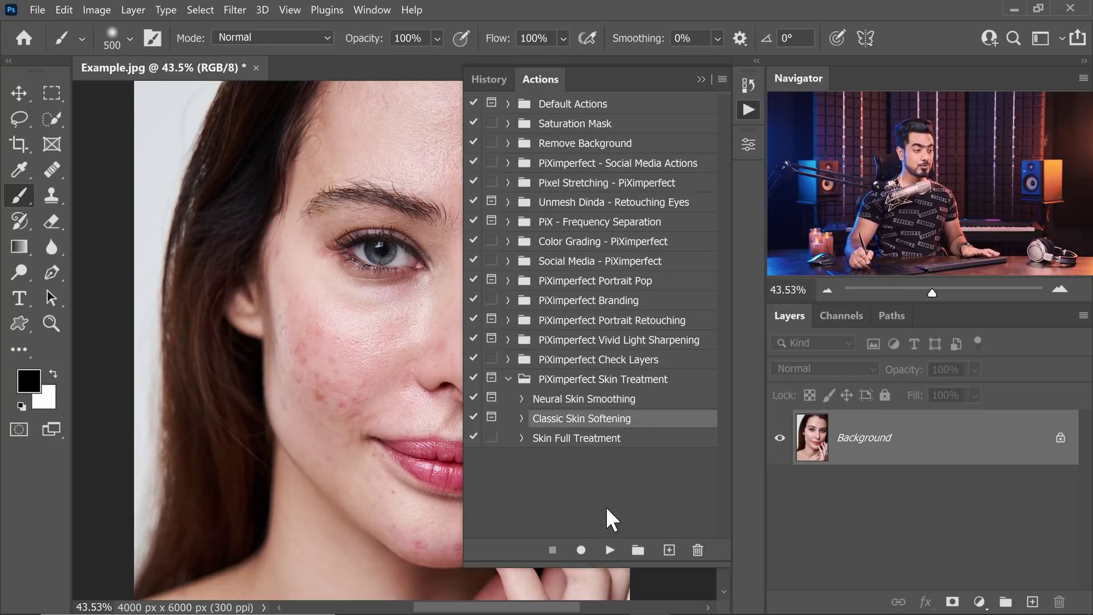
pyautogui.click(609, 550)
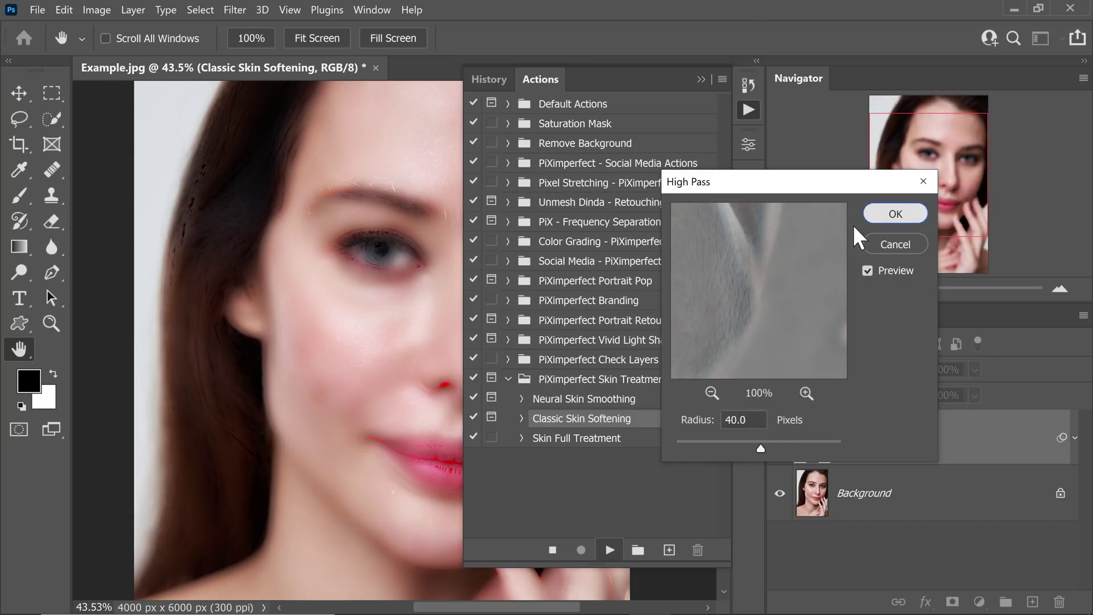
pyautogui.press('Return')
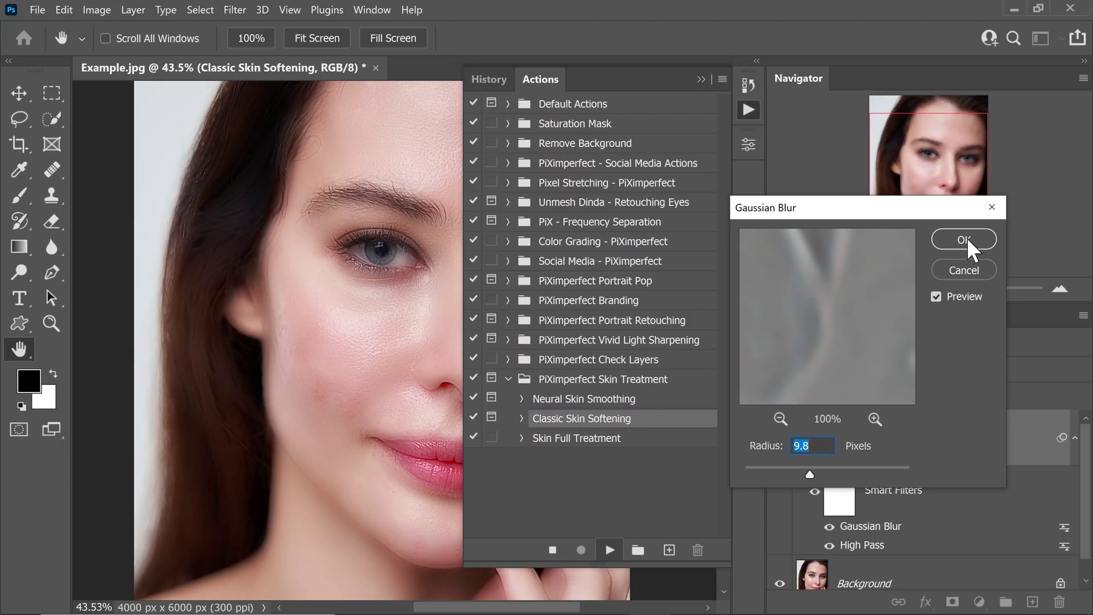
pyautogui.click(969, 237)
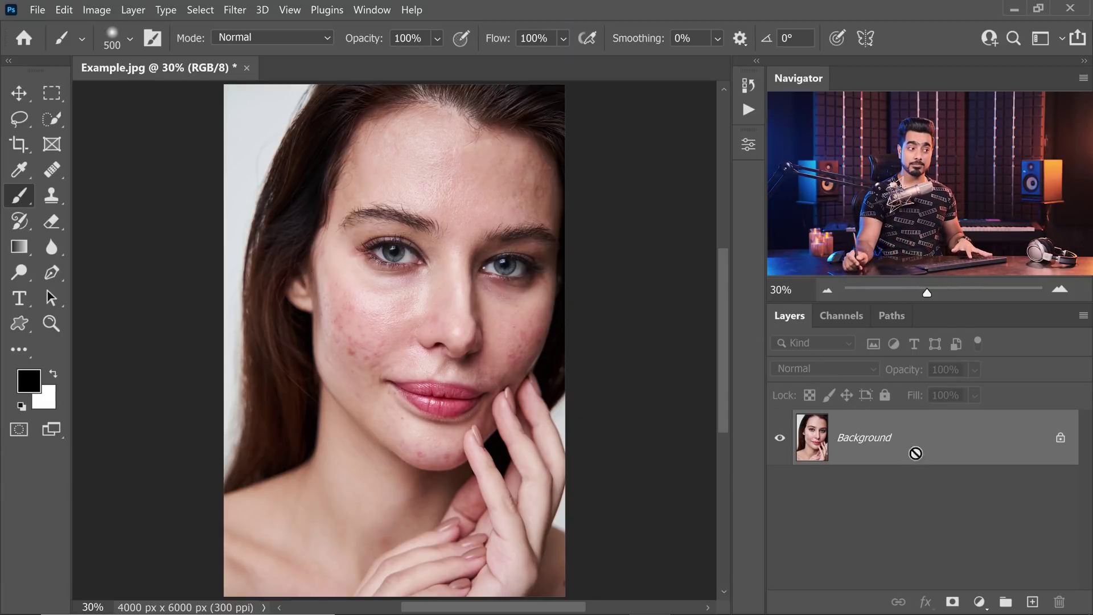
# Step: Duplicate the Background into Layer 1 with Ctrl+J and bring up the Retouch4me filter submenu
pyautogui.hotkey('ctrl', 'j')
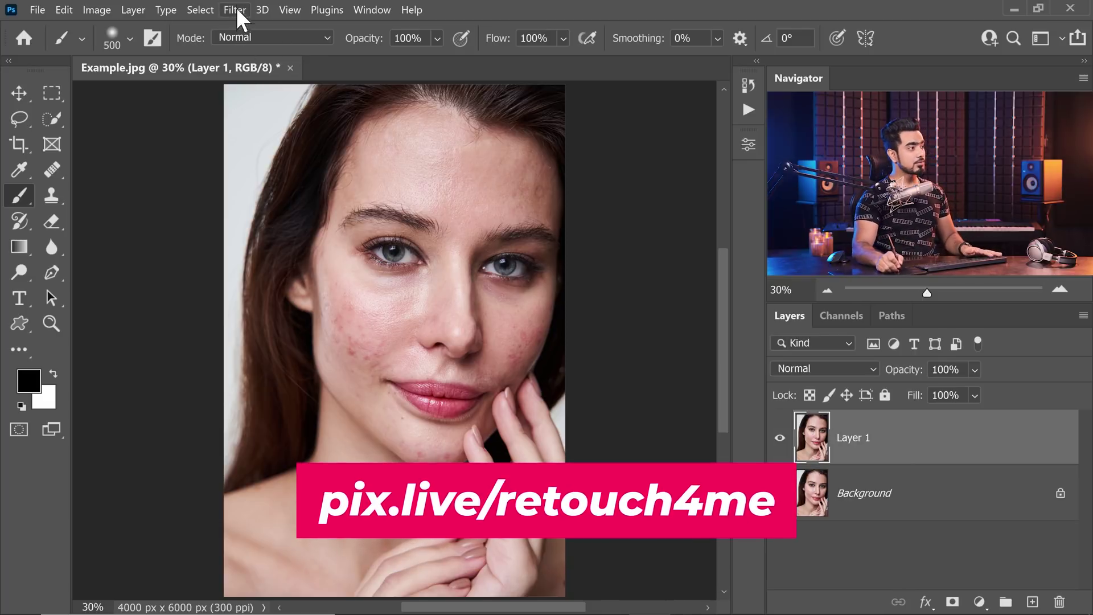
pyautogui.click(215, 11)
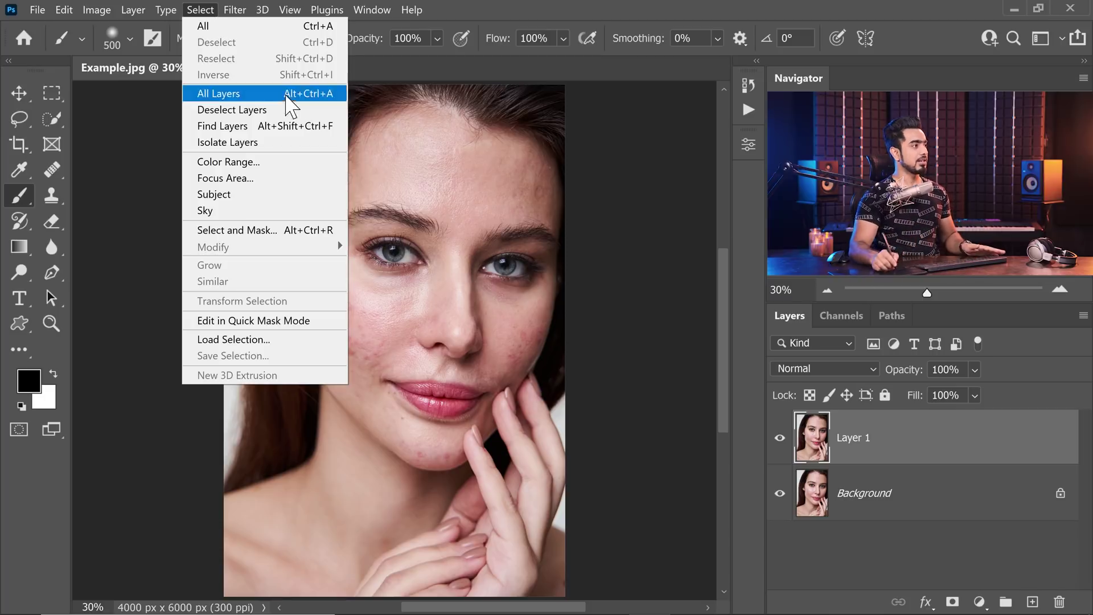
pyautogui.click(237, 10)
pyautogui.moveTo(361, 420)
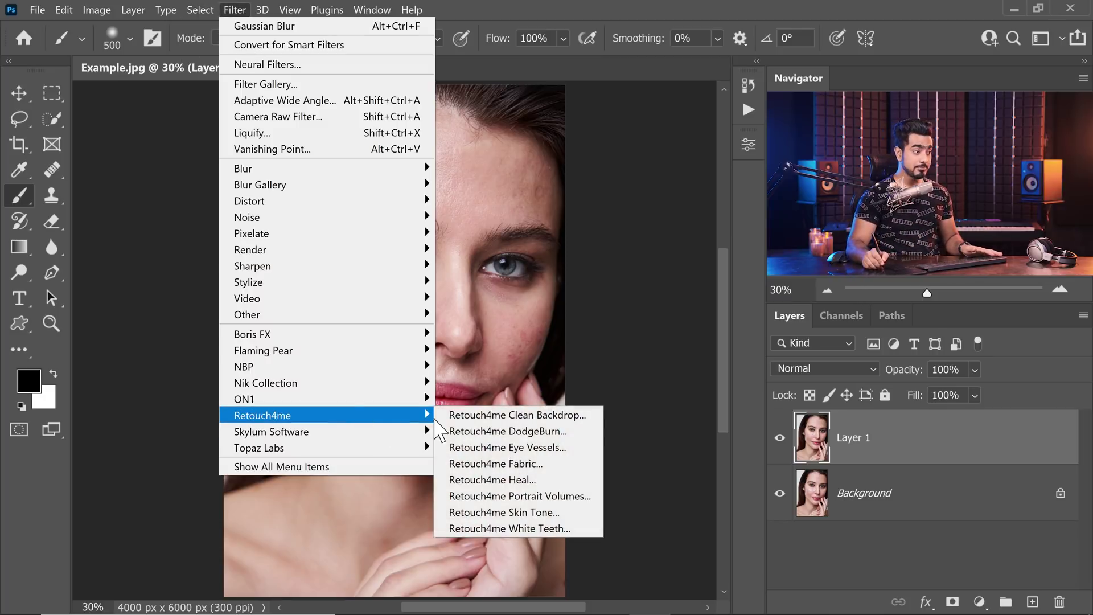
# Step: Launch Retouch4me Heal, show the healed preview, and set Sensitivity to 100 while watching detected spots
pyautogui.click(518, 482)
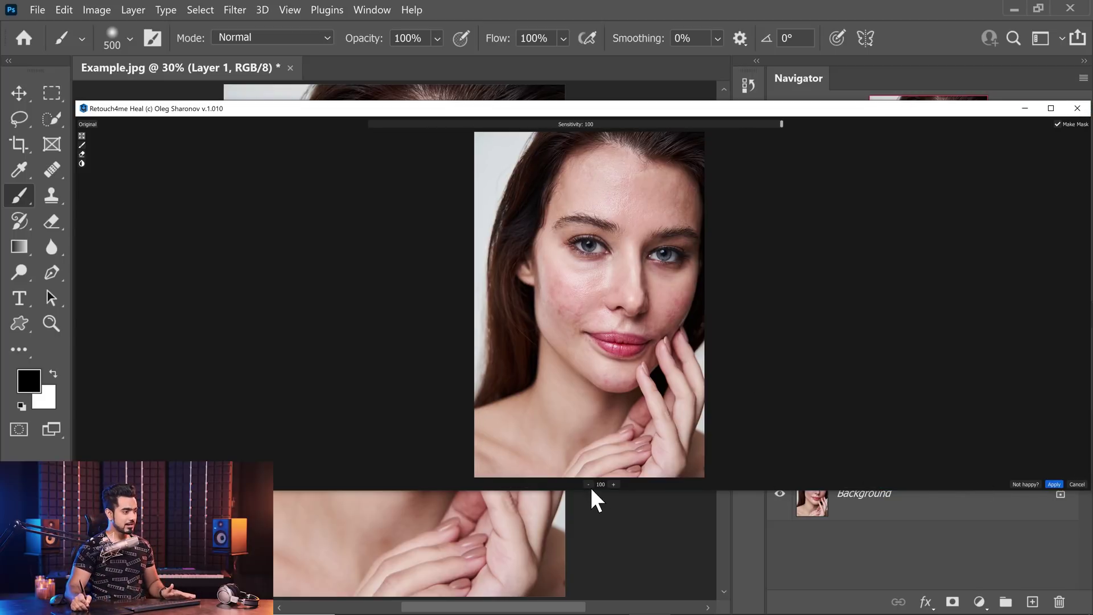
pyautogui.scroll(2, 595, 341)
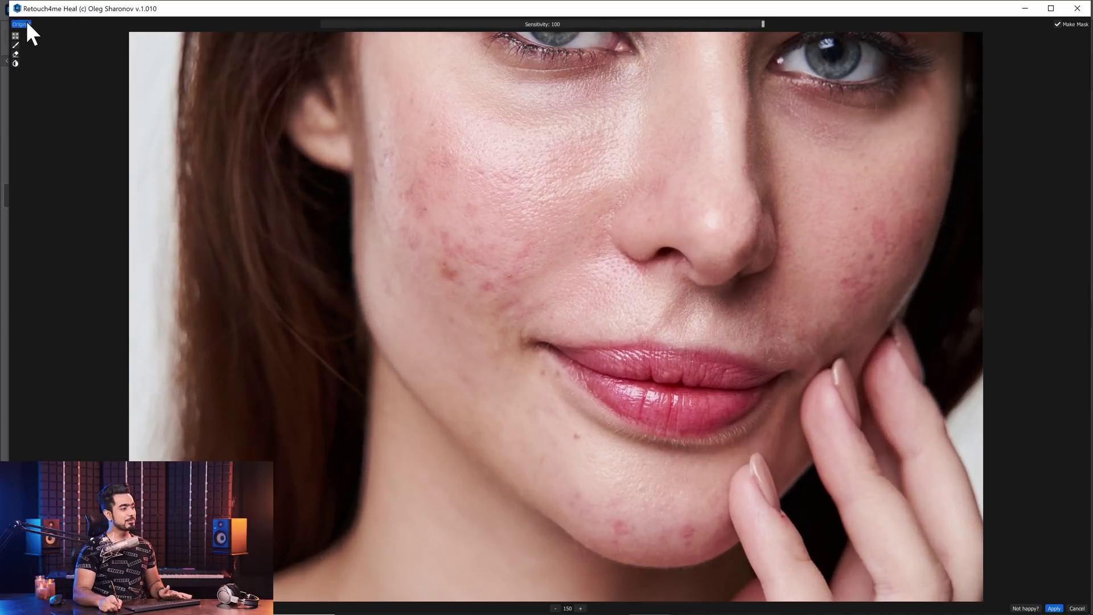
pyautogui.click(27, 24)
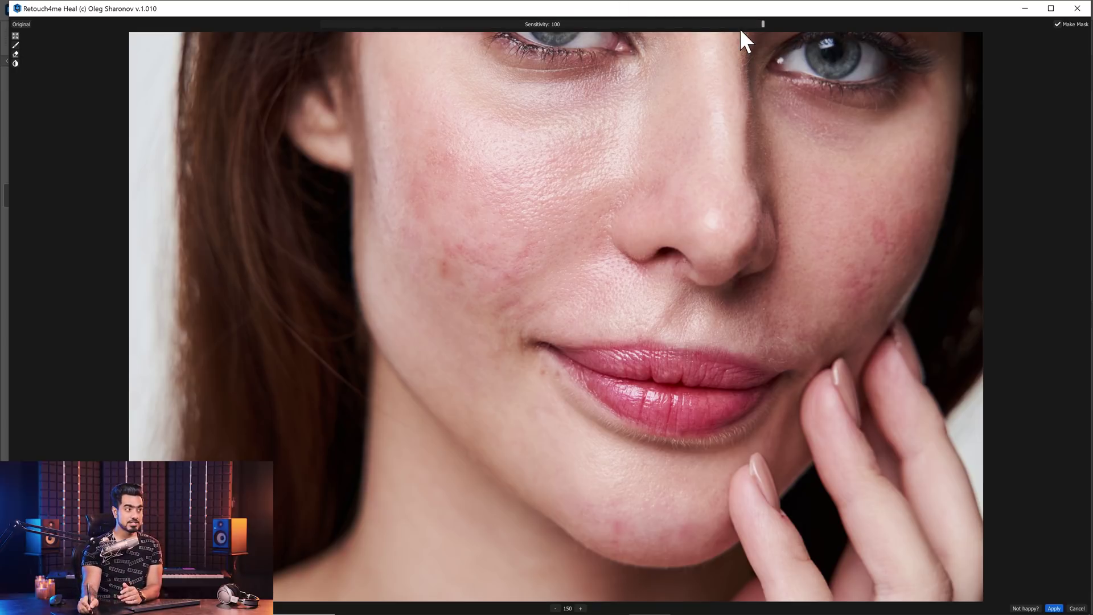
pyautogui.moveTo(762, 23); pyautogui.dragTo(508, 23)
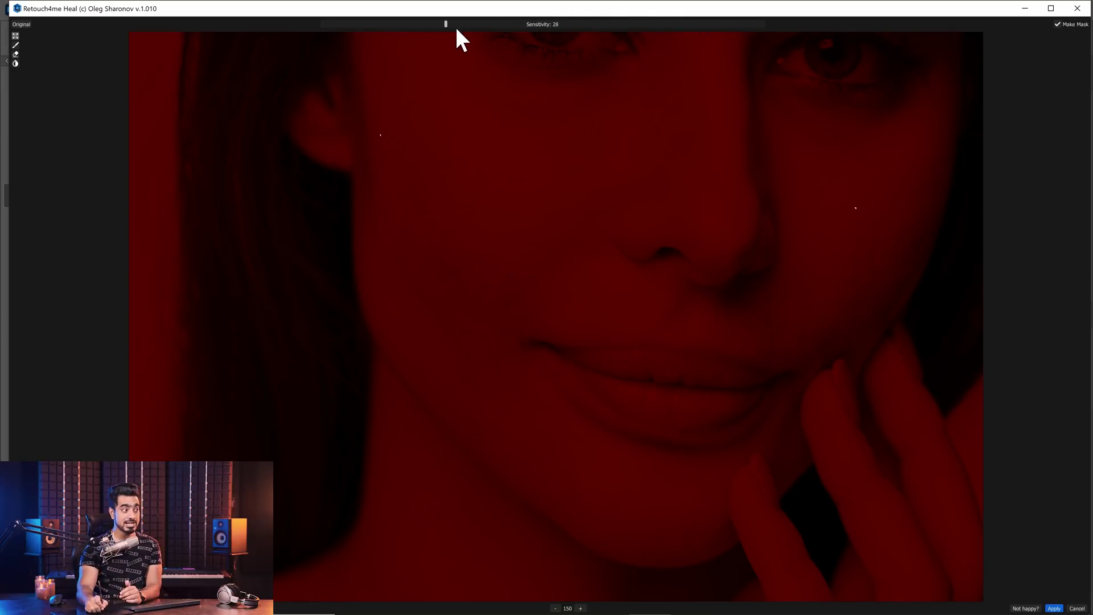
pyautogui.moveTo(555, 35); pyautogui.dragTo(827, 52)
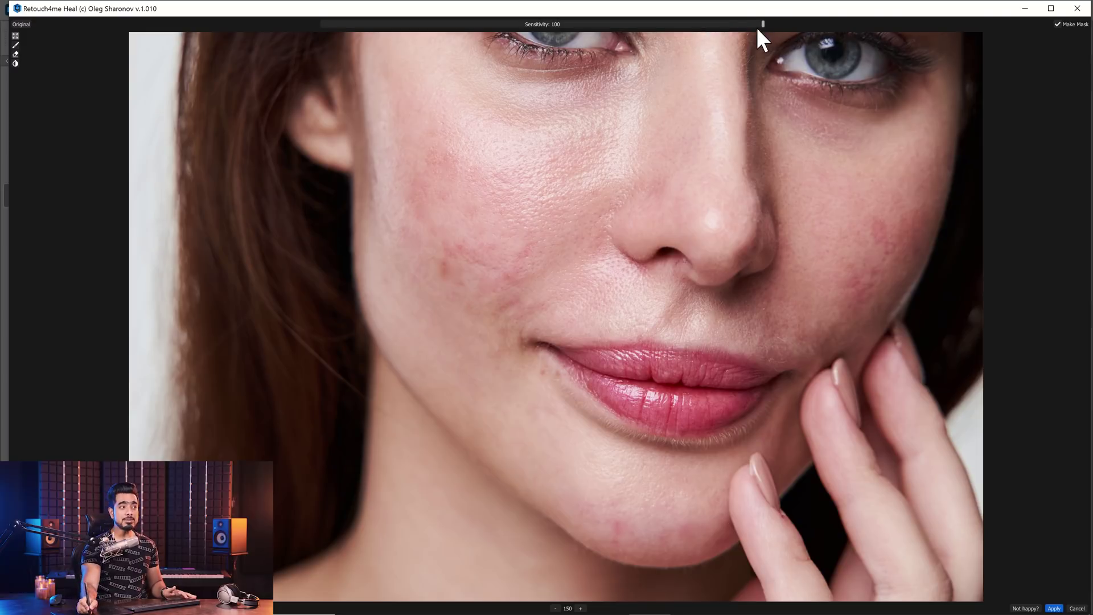
pyautogui.moveTo(758, 30); pyautogui.dragTo(804, 45)
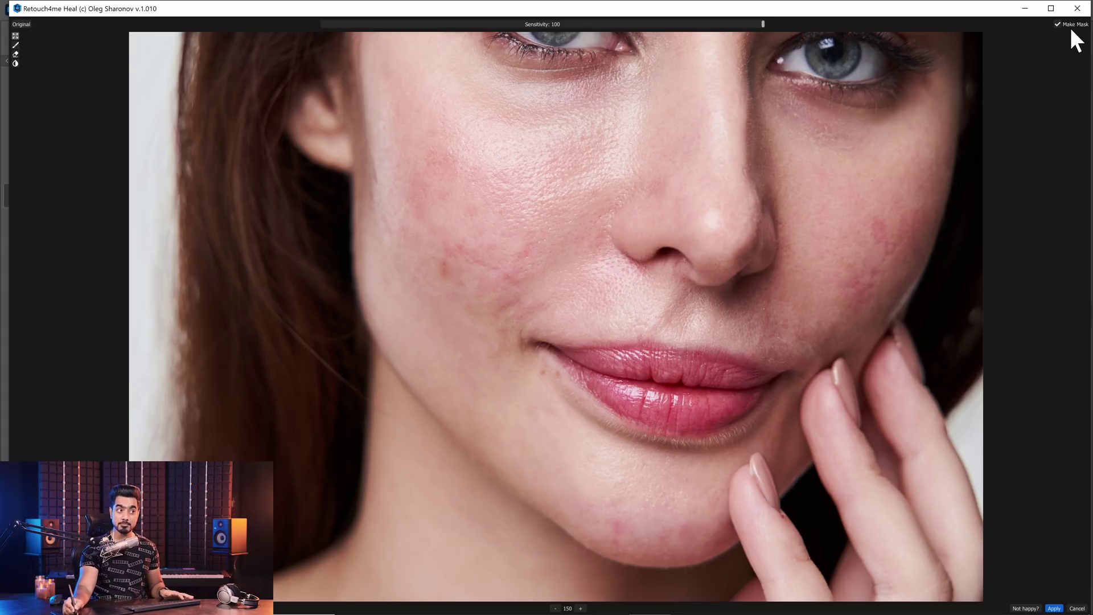
# Step: Apply the Heal result to Layer 1 and hide the Background to inspect the patches
pyautogui.click(1054, 608)
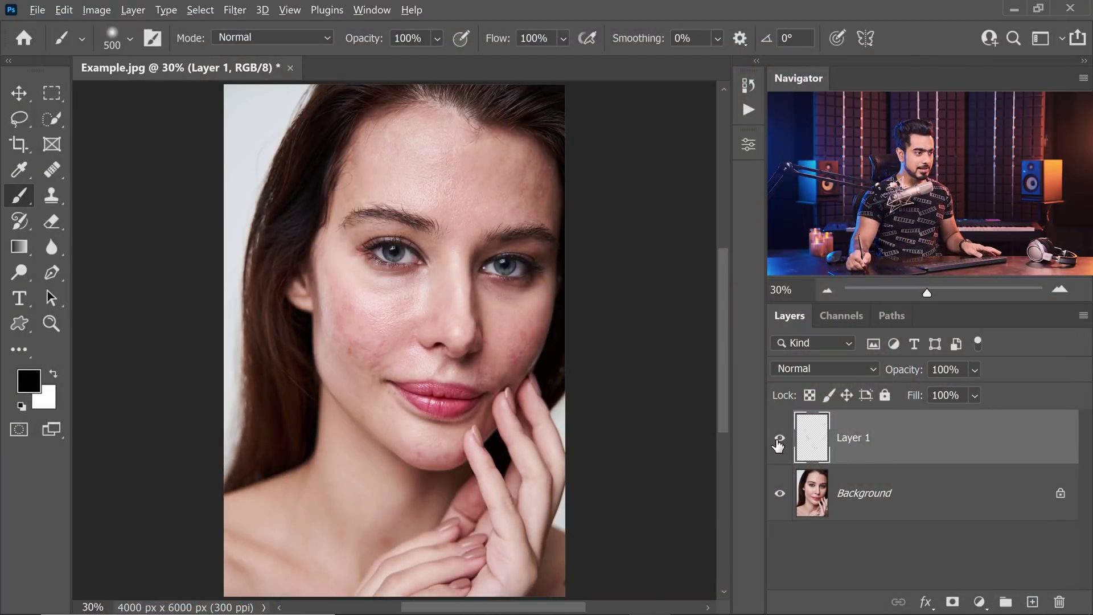
pyautogui.keyDown('alt'); pyautogui.click(780, 439); pyautogui.keyUp('alt')
pyautogui.scroll(4, 346, 334)
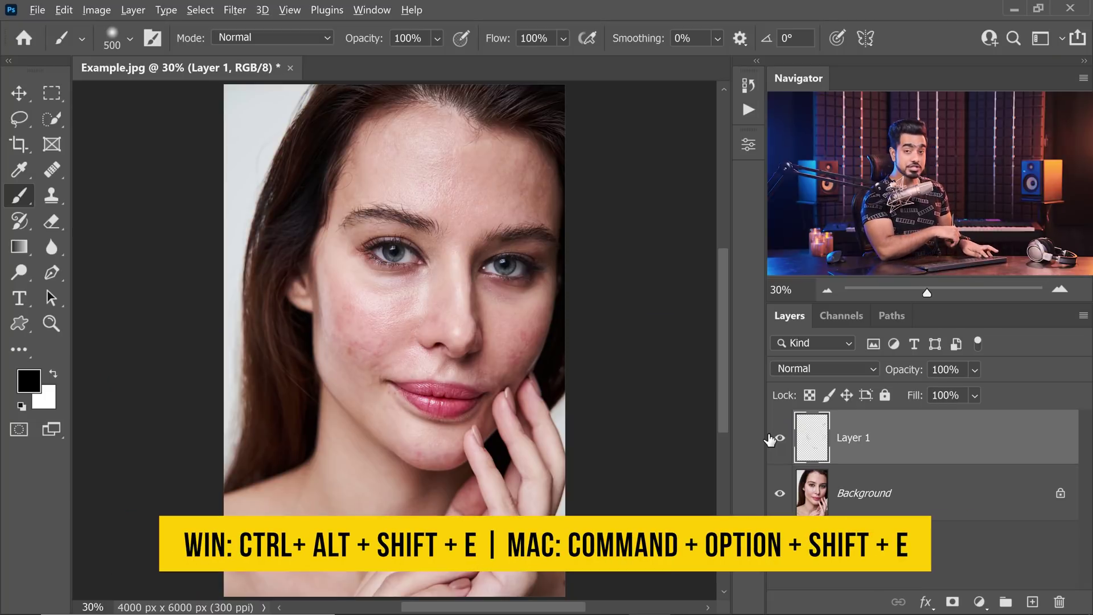
# Step: Stamp all visible layers into a merged Layer 2 and show the Retouch4me filters
pyautogui.hotkey('ctrl', 'alt', 'shift', 'e')
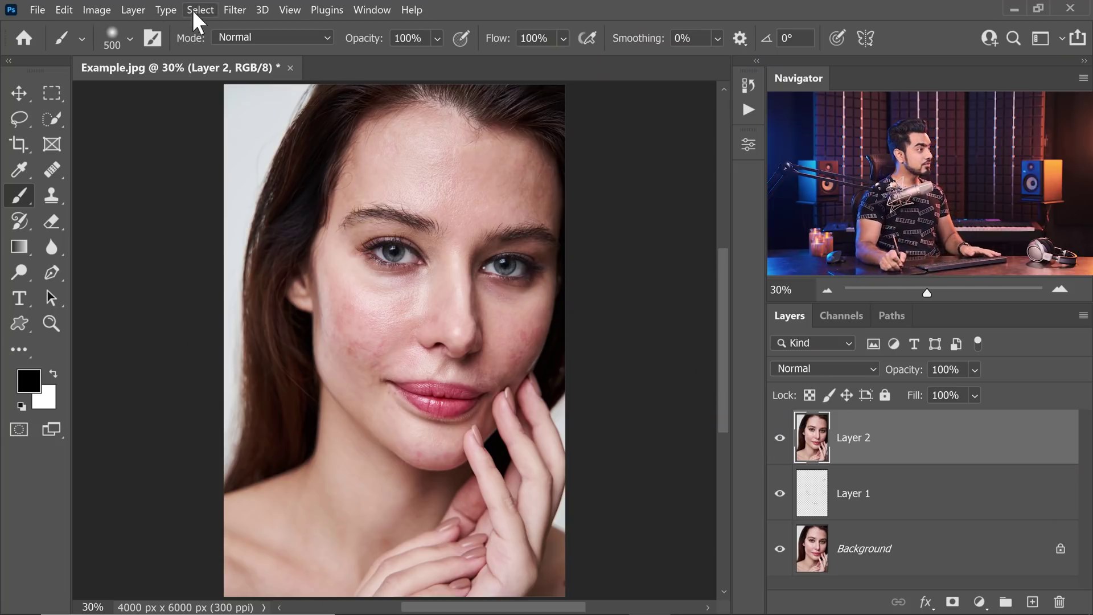
pyautogui.click(232, 7)
pyautogui.moveTo(376, 428)
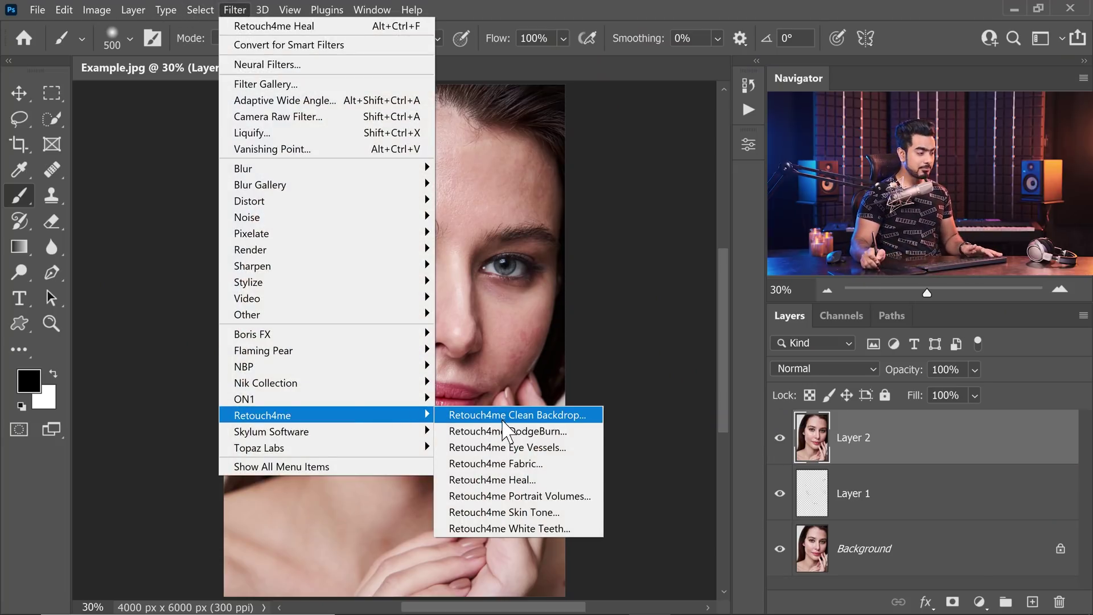
# Step: Run Retouch4me DodgeBurn on Layer 2, compare against the original, and apply at Blend 128
pyautogui.click(524, 431)
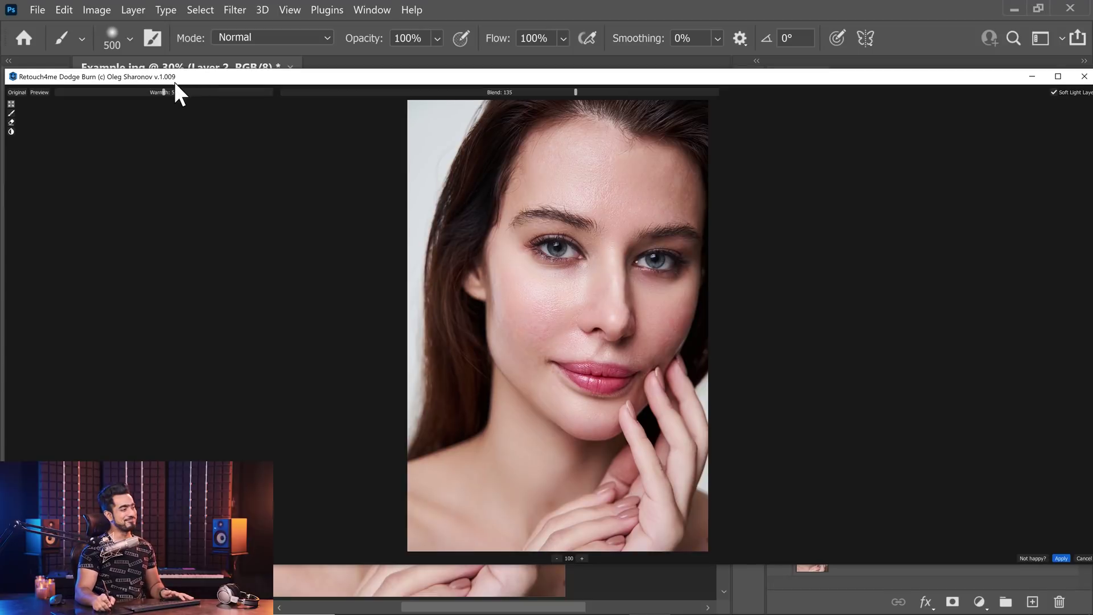
pyautogui.click(17, 93)
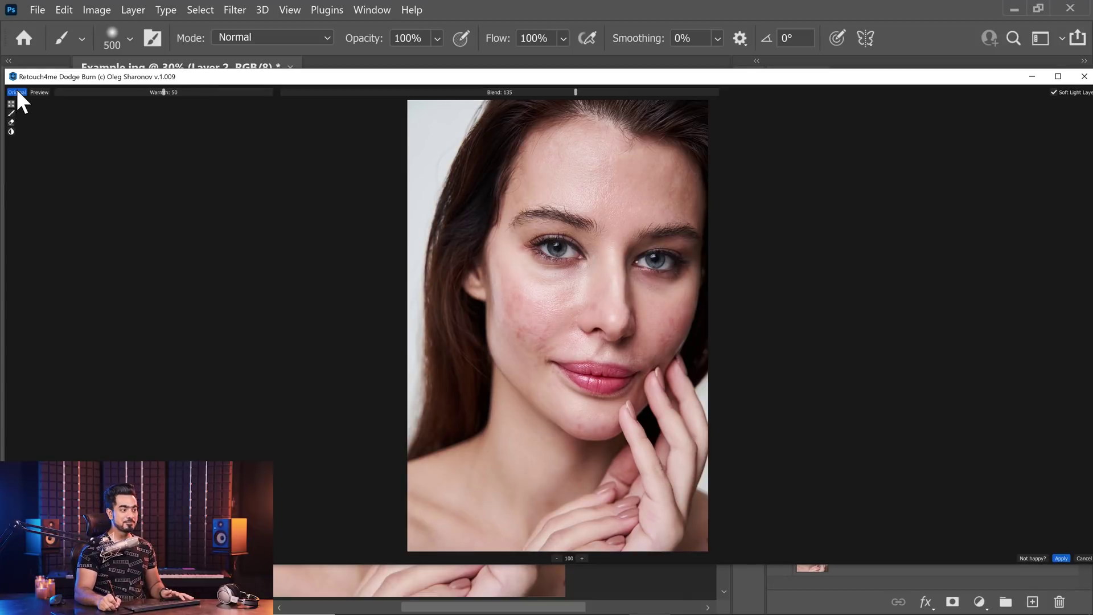
pyautogui.click(16, 92)
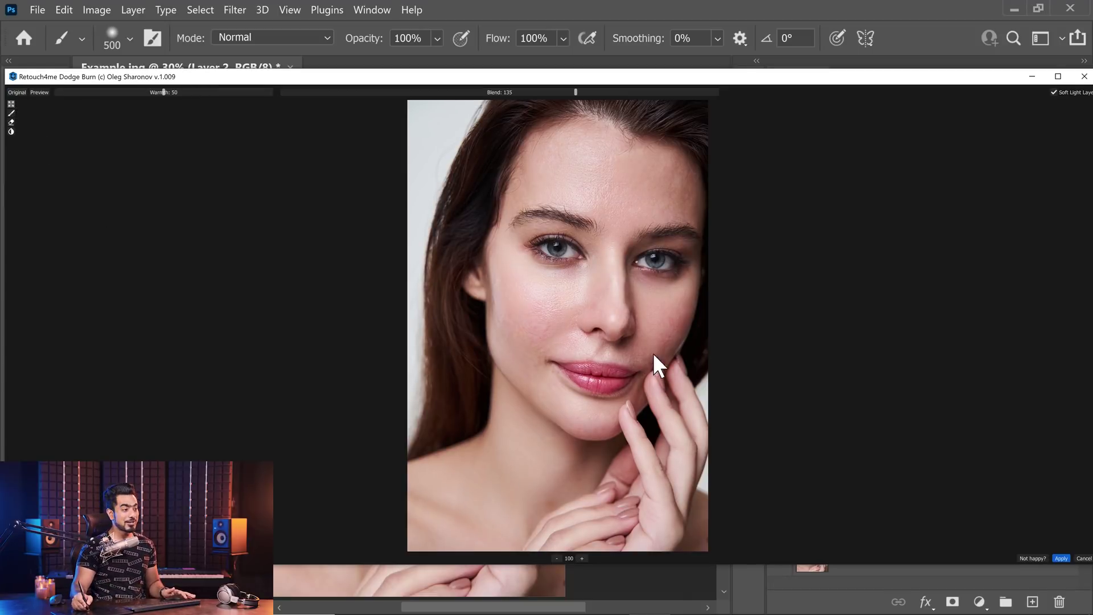
pyautogui.scroll(2, 558, 356)
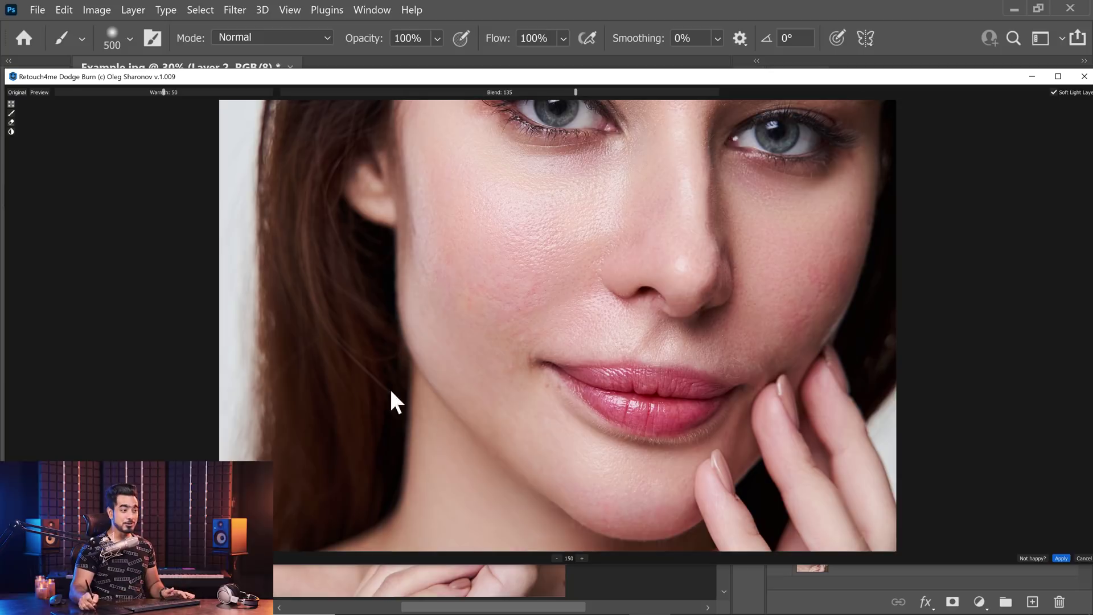
pyautogui.click(16, 92)
pyautogui.click(16, 91)
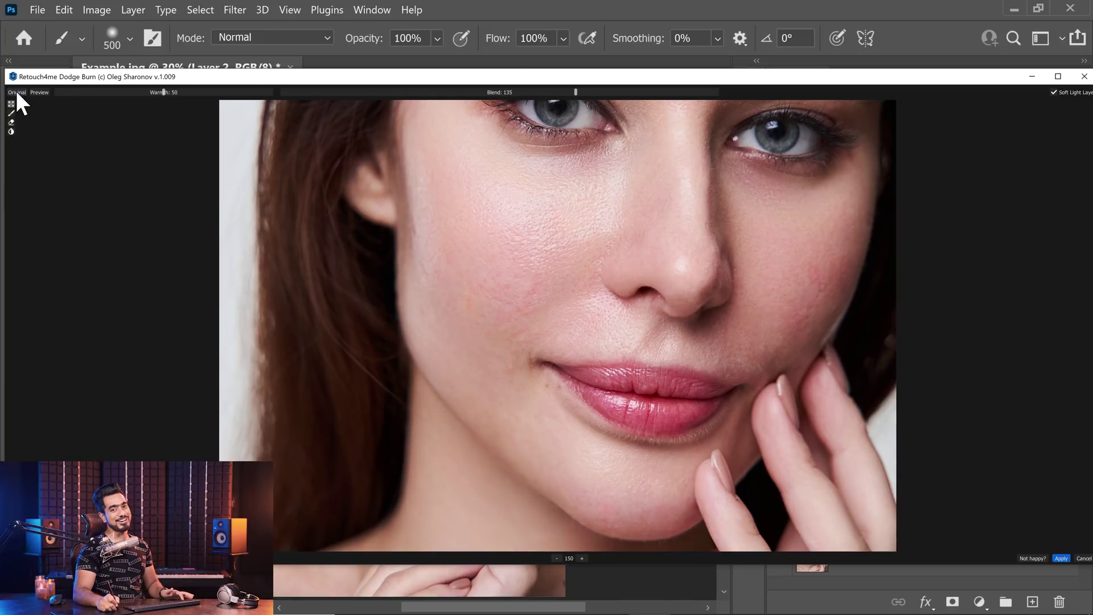
pyautogui.moveTo(679, 75); pyautogui.dragTo(669, 77)
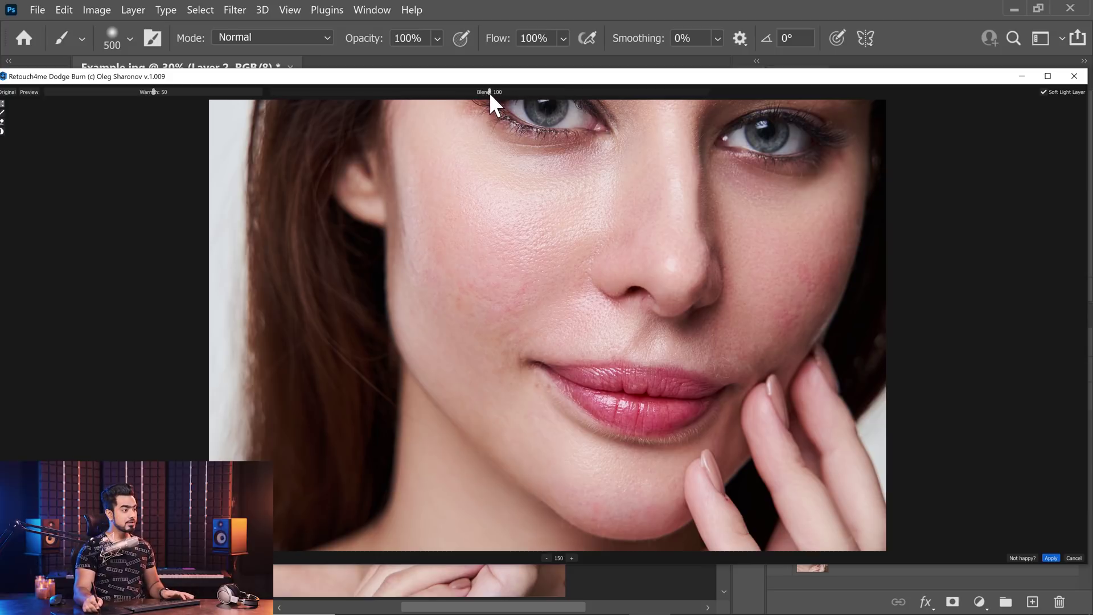
pyautogui.moveTo(318, 93); pyautogui.dragTo(522, 93)
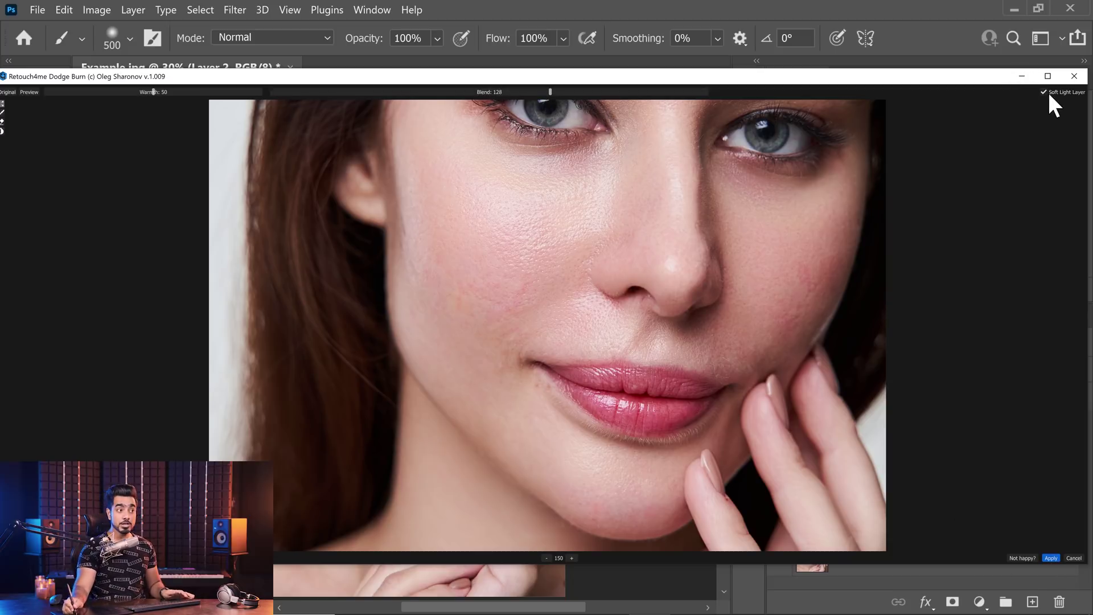
pyautogui.click(1051, 558)
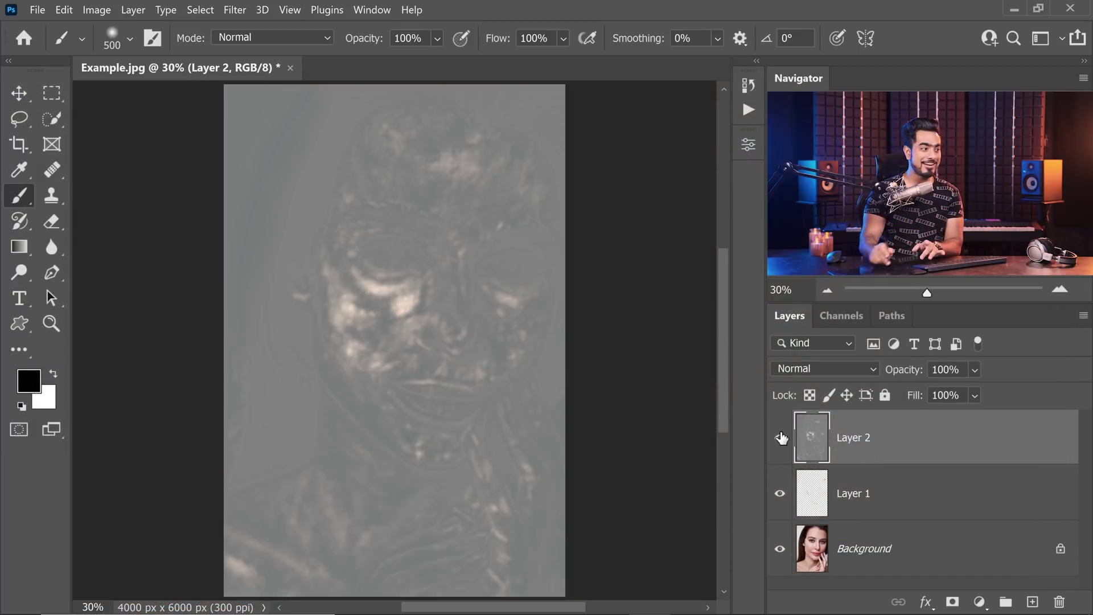
# Step: Set Layer 2's blend mode to Soft Light, then fit the portrait and zoom into the cheek
pyautogui.moveTo(383, 276)
pyautogui.mouseDown()
pyautogui.moveTo(416, 293)
pyautogui.moveTo(349, 327)
pyautogui.moveTo(434, 359)
pyautogui.mouseUp()
pyautogui.click(820, 370)
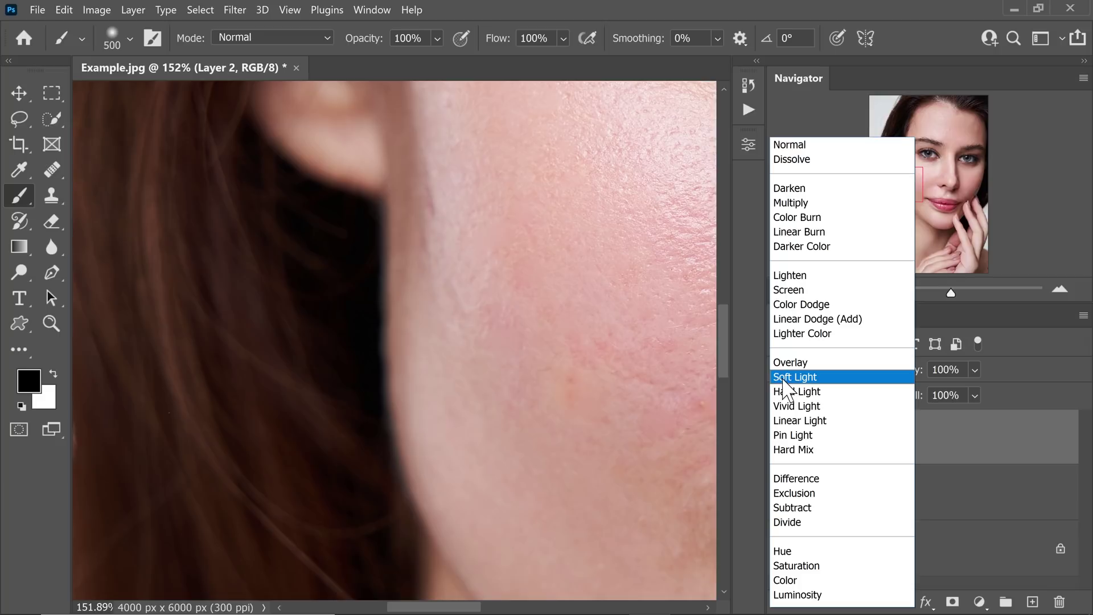
pyautogui.click(795, 377)
pyautogui.hotkey('ctrl', '0')
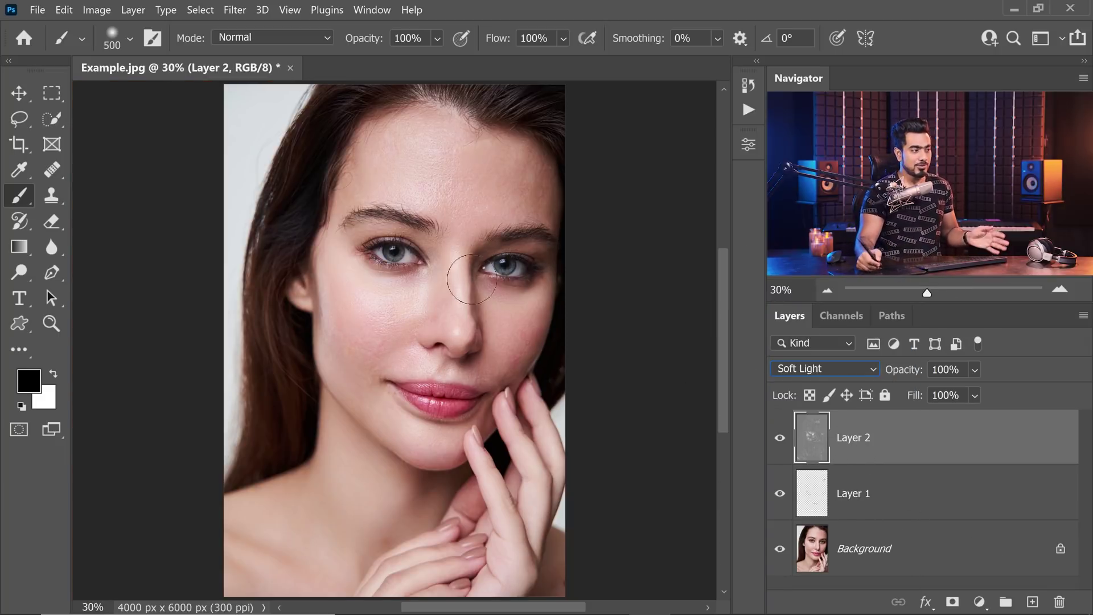
pyautogui.keyDown('ctrl'); pyautogui.click(382, 345); pyautogui.keyUp('ctrl')
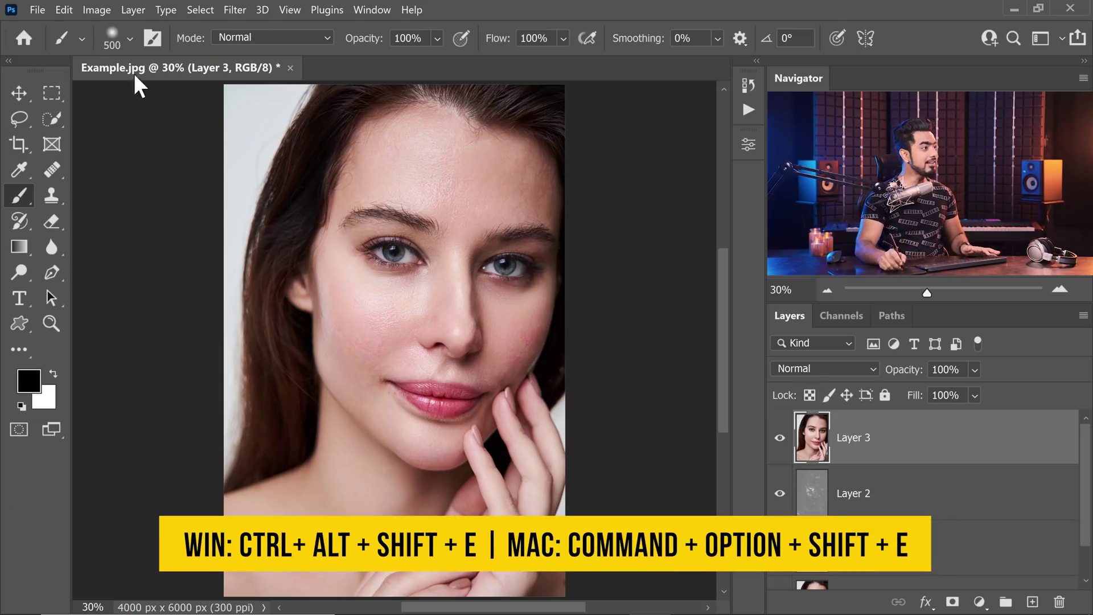
# Step: Run Retouch4me Portrait Volumes on Layer 3, testing Blend values, and apply it at Blend 100
pyautogui.click(233, 11)
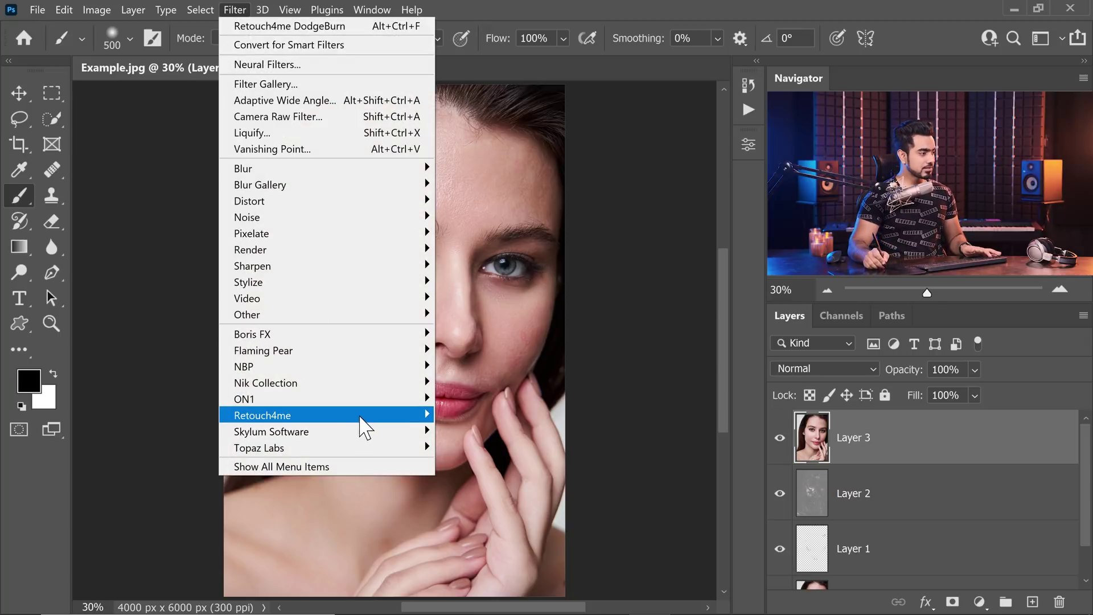
pyautogui.moveTo(378, 416)
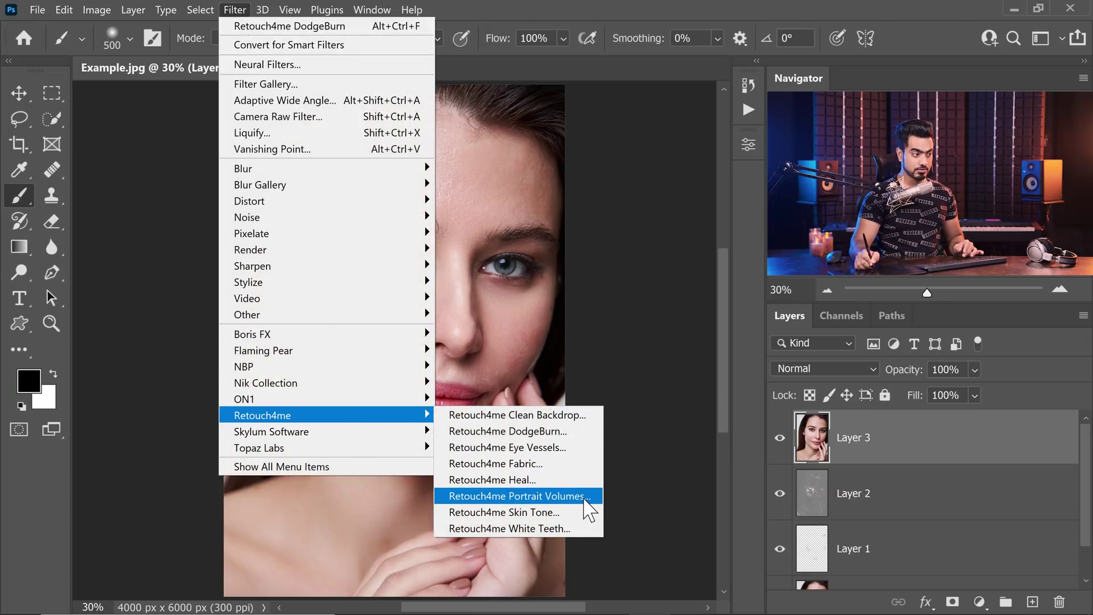
pyautogui.click(587, 497)
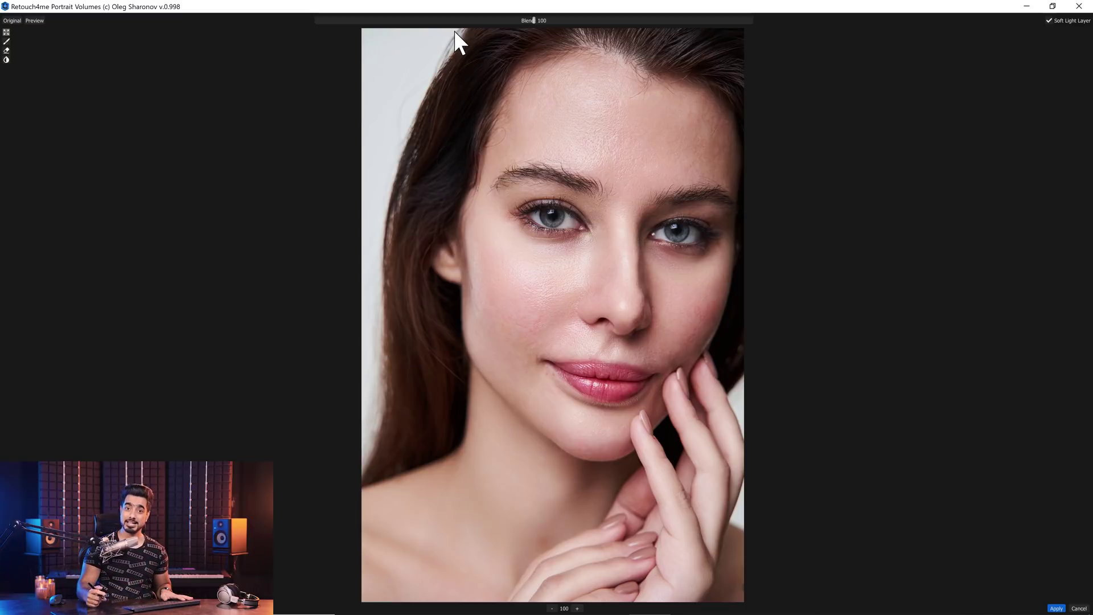
pyautogui.click(533, 21)
pyautogui.moveTo(533, 20); pyautogui.dragTo(252, 34)
pyautogui.click(638, 21)
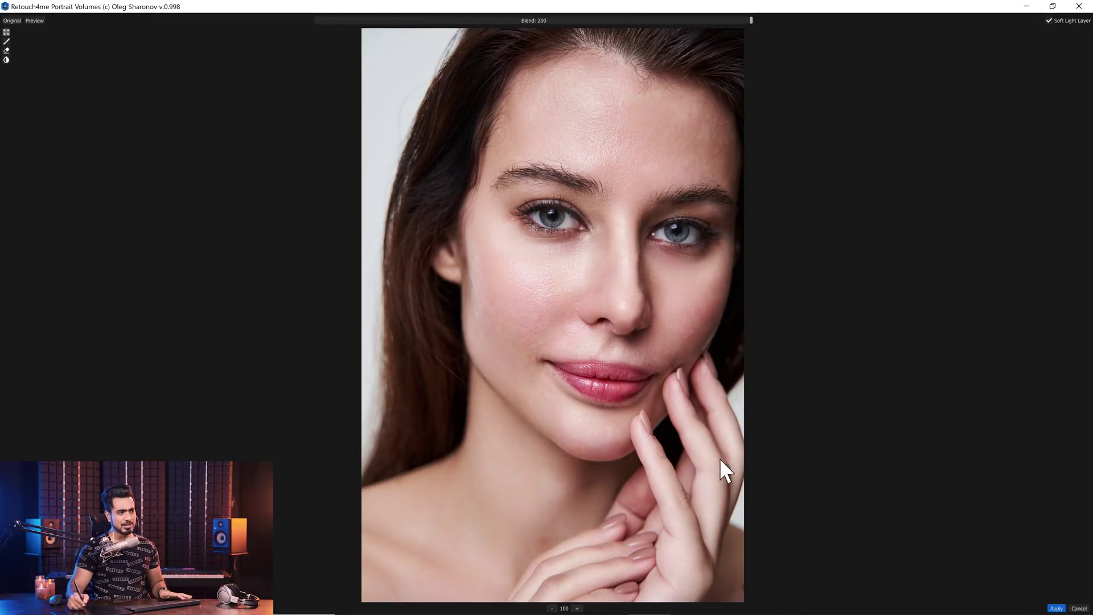
pyautogui.click(536, 21)
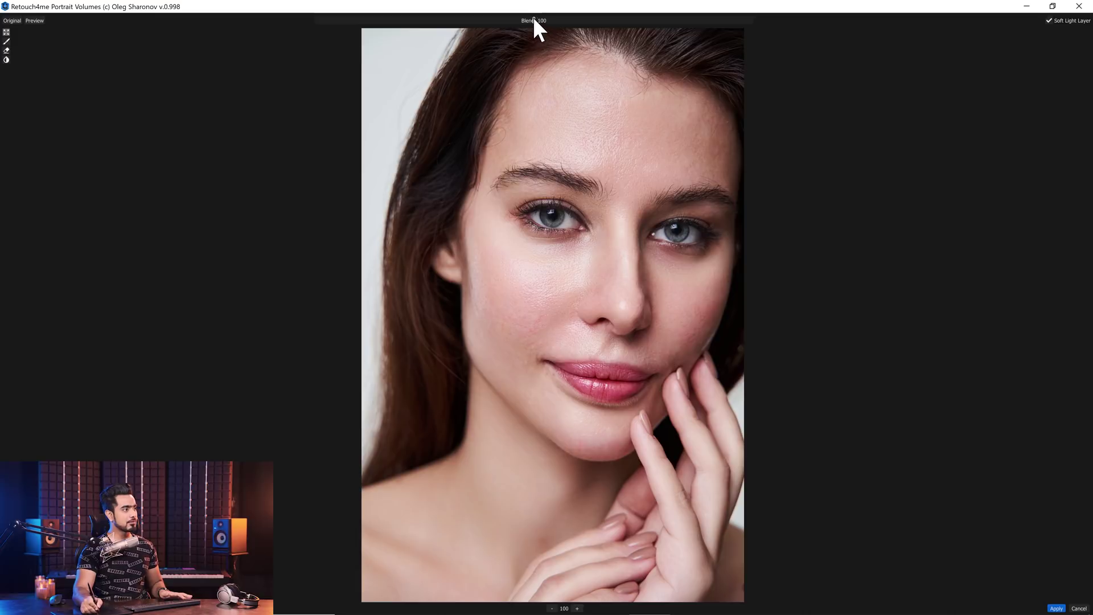
pyautogui.click(533, 18)
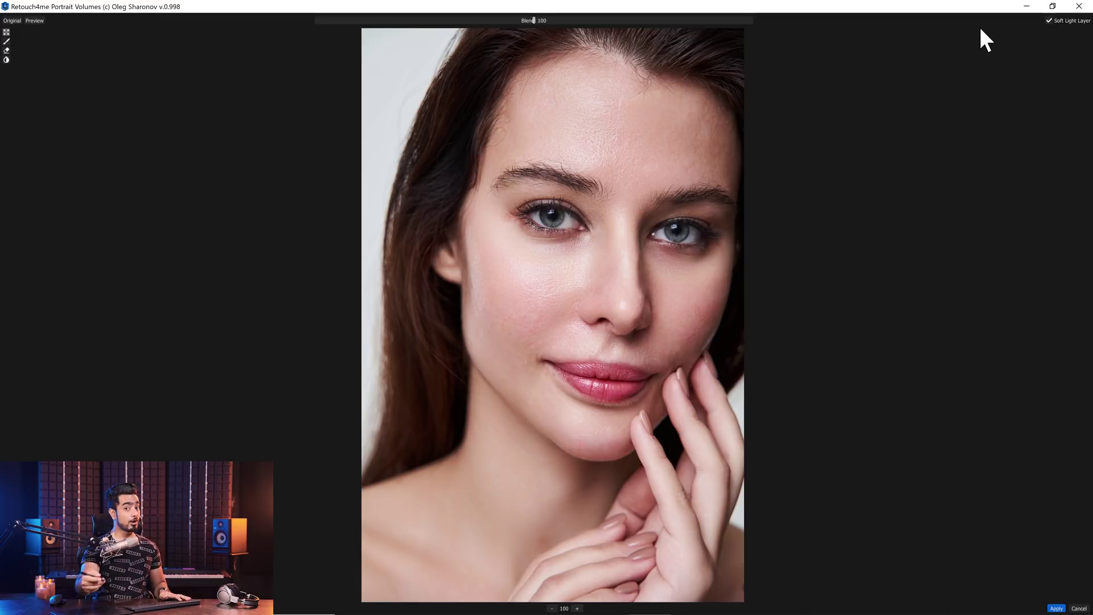
pyautogui.click(1056, 610)
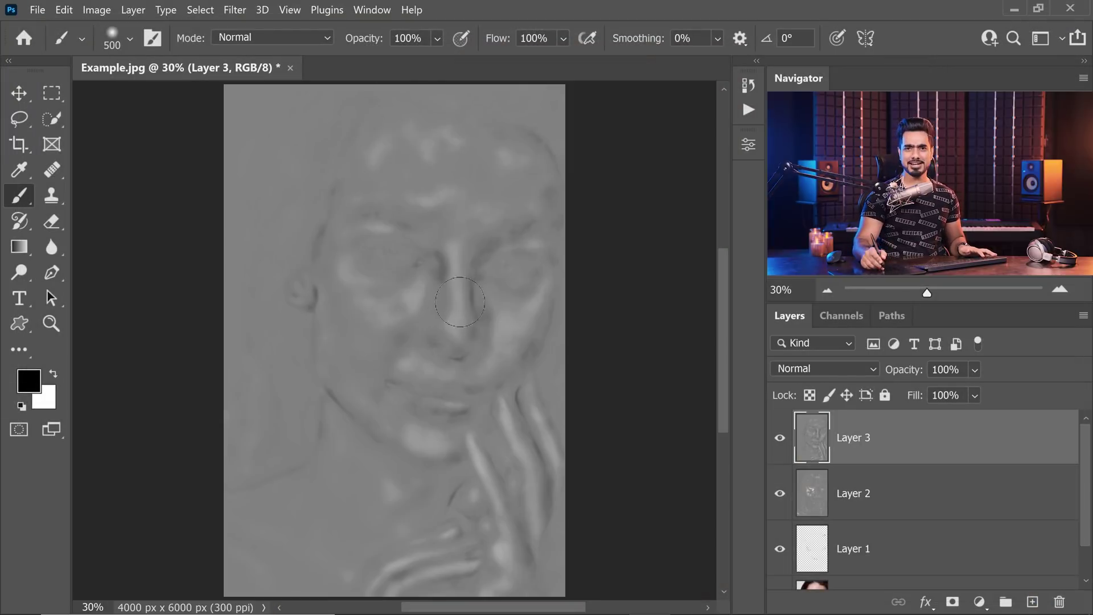
# Step: Set Layer 3 to Soft Light and toggle a Background-only view to compare before and after
pyautogui.click(810, 376)
pyautogui.scroll(-5, 820, 427)
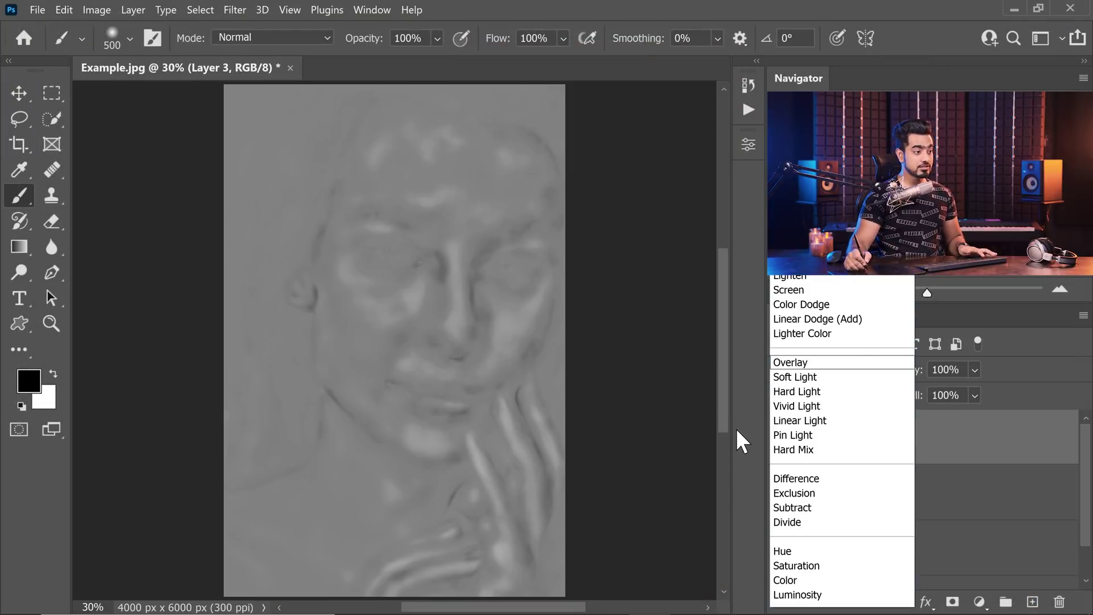
pyautogui.click(820, 374)
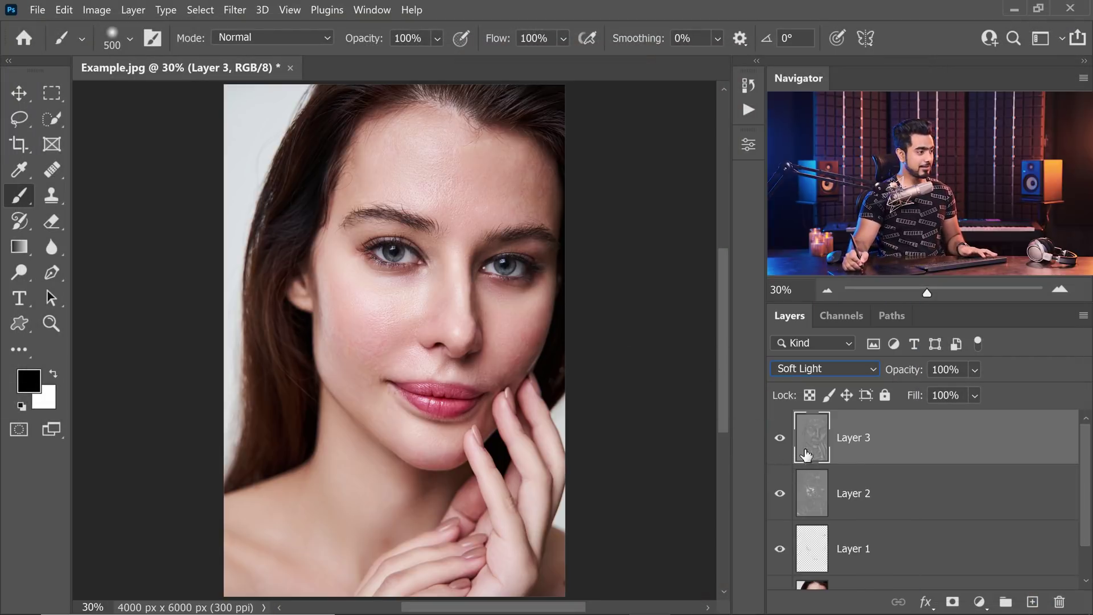
pyautogui.moveTo(1089, 493); pyautogui.dragTo(1089, 544)
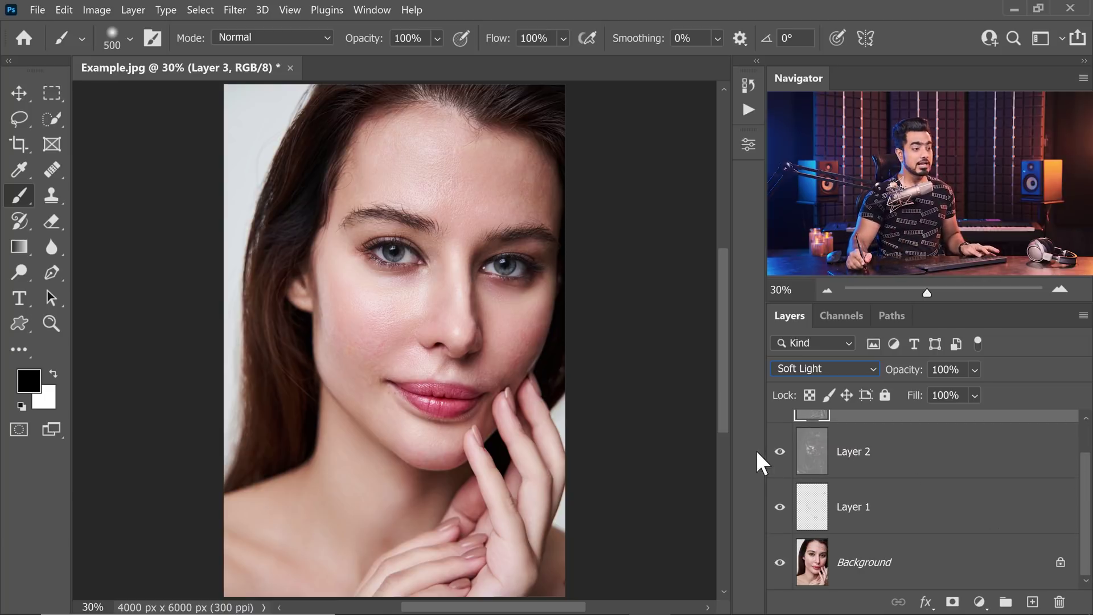
pyautogui.keyDown('alt'); pyautogui.click(781, 565); pyautogui.keyUp('alt')
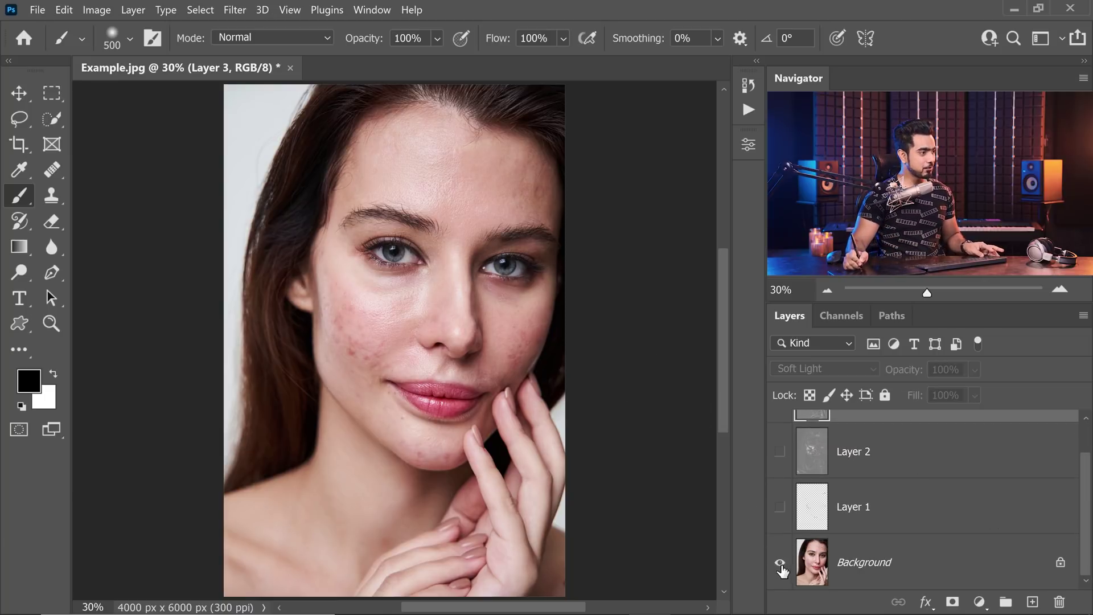
pyautogui.keyDown('alt'); pyautogui.click(781, 566); pyautogui.keyUp('alt')
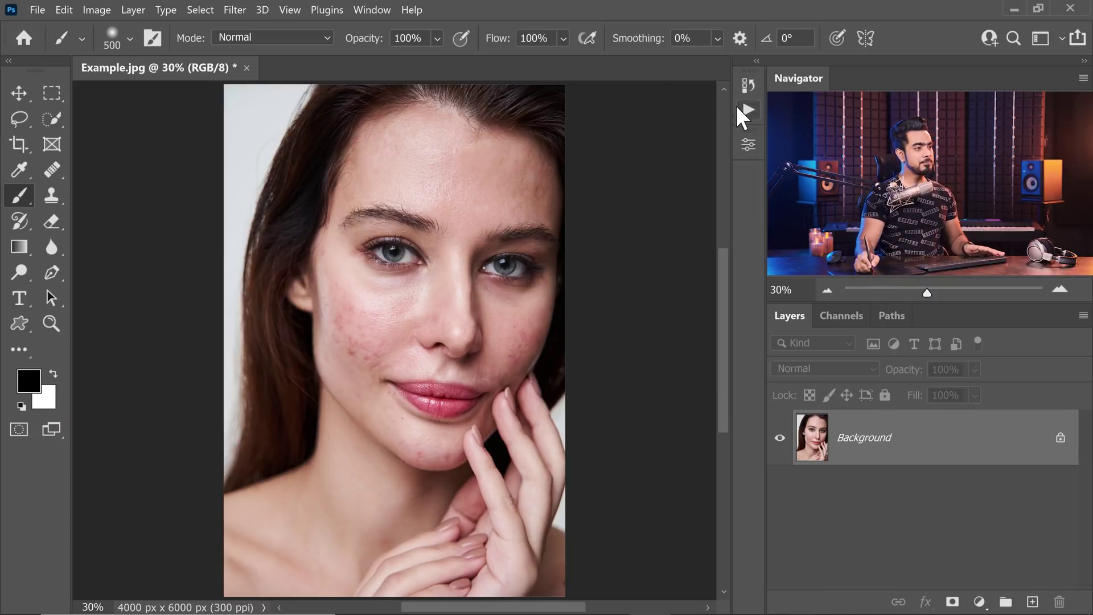
# Step: Play the PiXimperfect Skin Full Treatment action to build Blemishes, Dodge & Burn and Depth layers
pyautogui.click(749, 109)
pyautogui.click(537, 439)
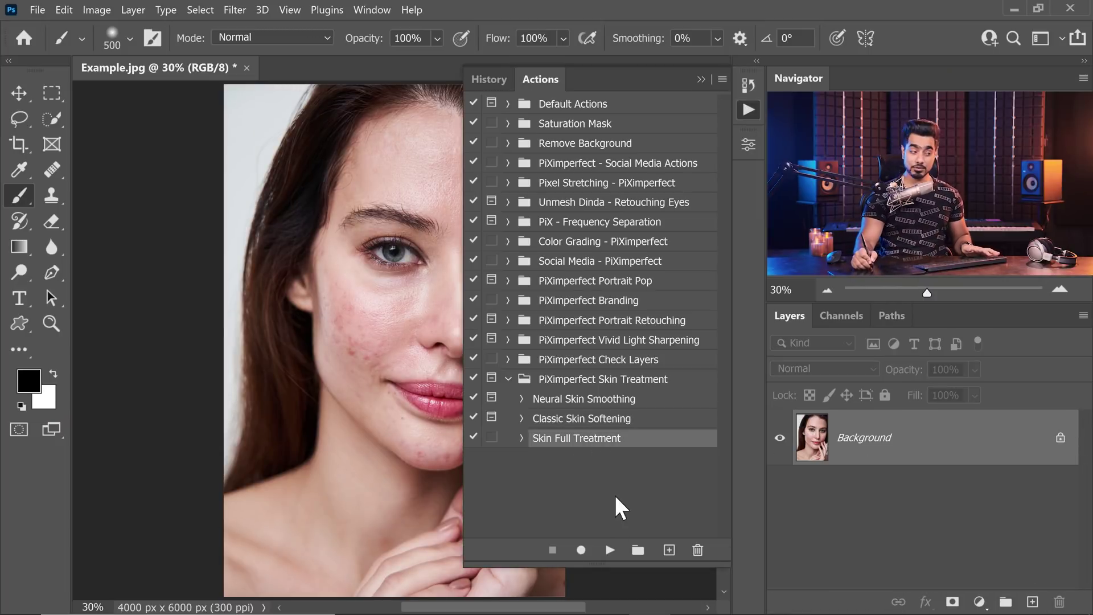
pyautogui.click(609, 550)
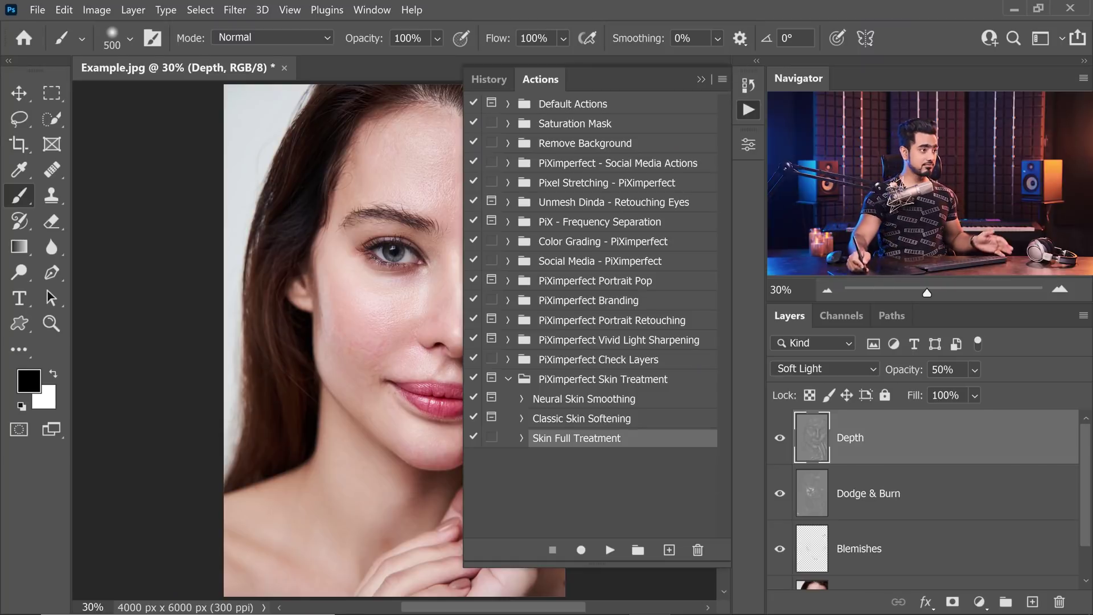
pyautogui.click(701, 79)
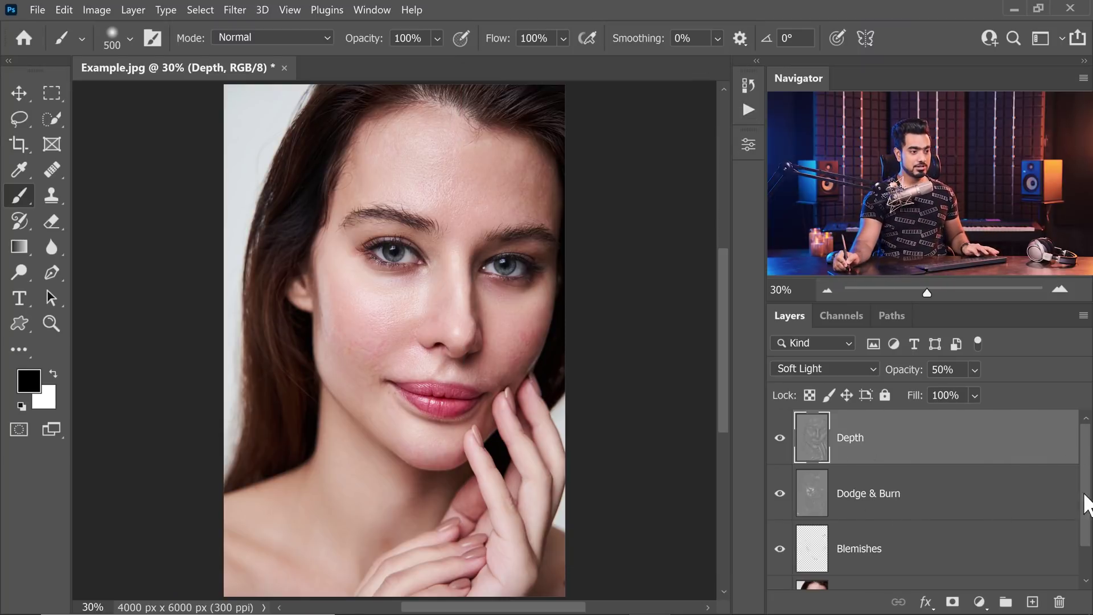
pyautogui.scroll(-1, 1082, 501)
pyautogui.keyDown('alt'); pyautogui.click(780, 563); pyautogui.keyUp('alt')
pyautogui.keyDown('alt'); pyautogui.click(780, 565); pyautogui.keyUp('alt')
pyautogui.keyDown('alt'); pyautogui.click(780, 565); pyautogui.keyUp('alt')
pyautogui.keyDown('alt'); pyautogui.click(780, 566); pyautogui.keyUp('alt')
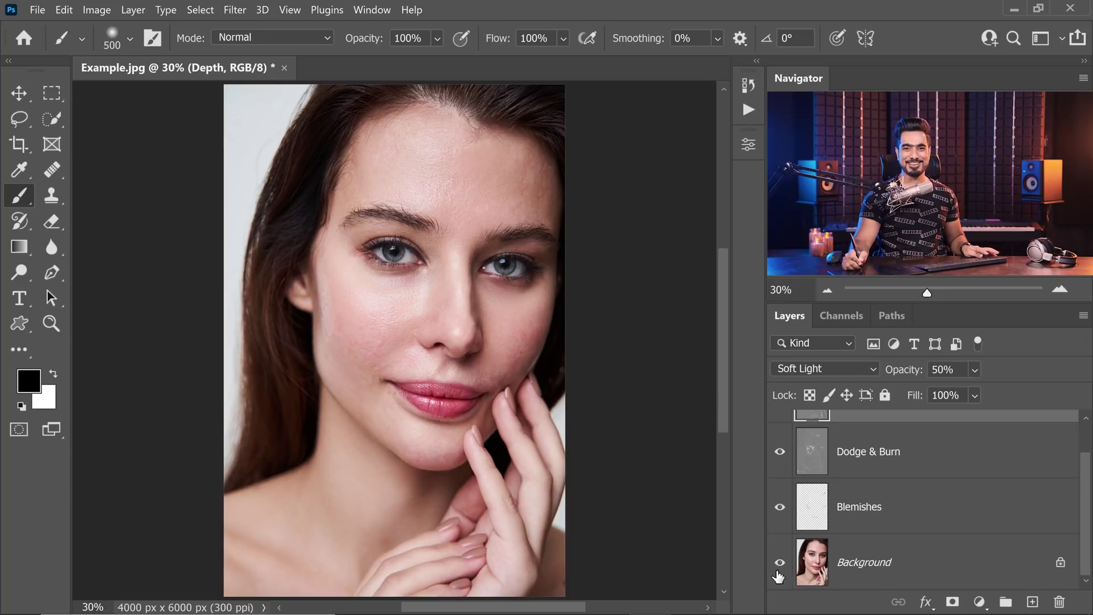